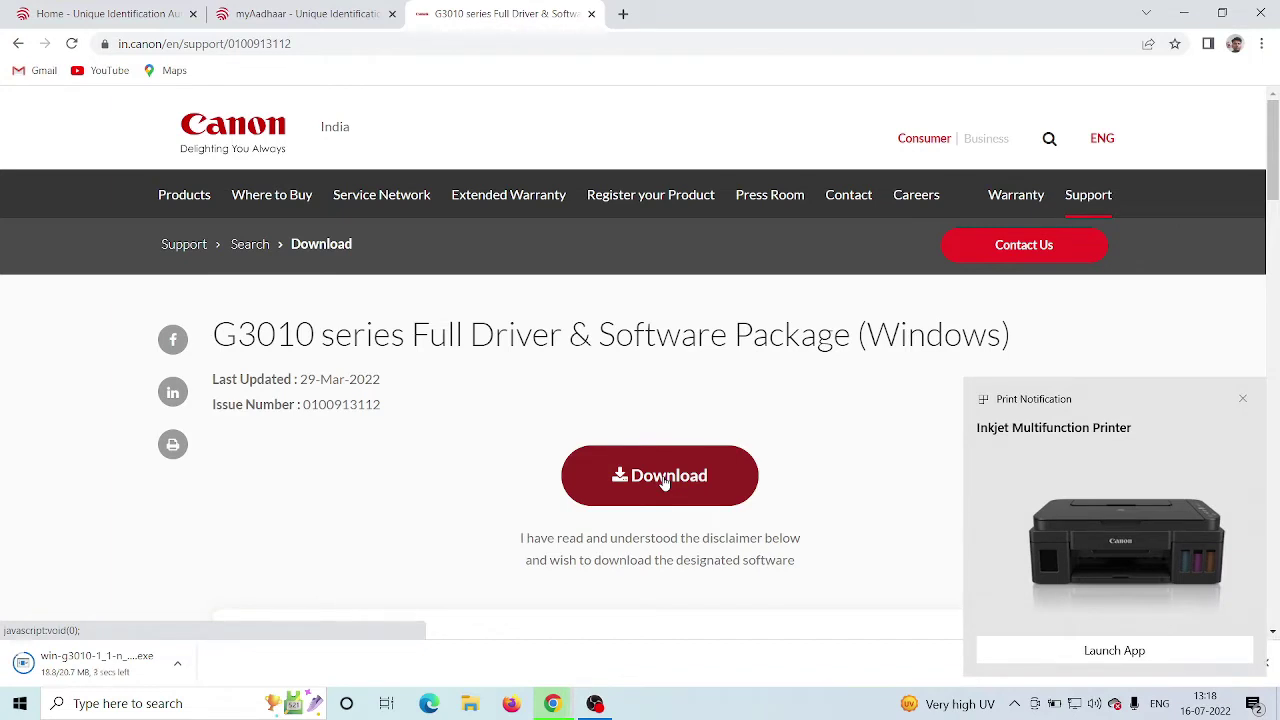
Locate the downloaded win-g3010-1_1-n_mcd (1) installer in its folder and run it as administrator.
{"action": "left_click", "coordinate": [1128, 652]}
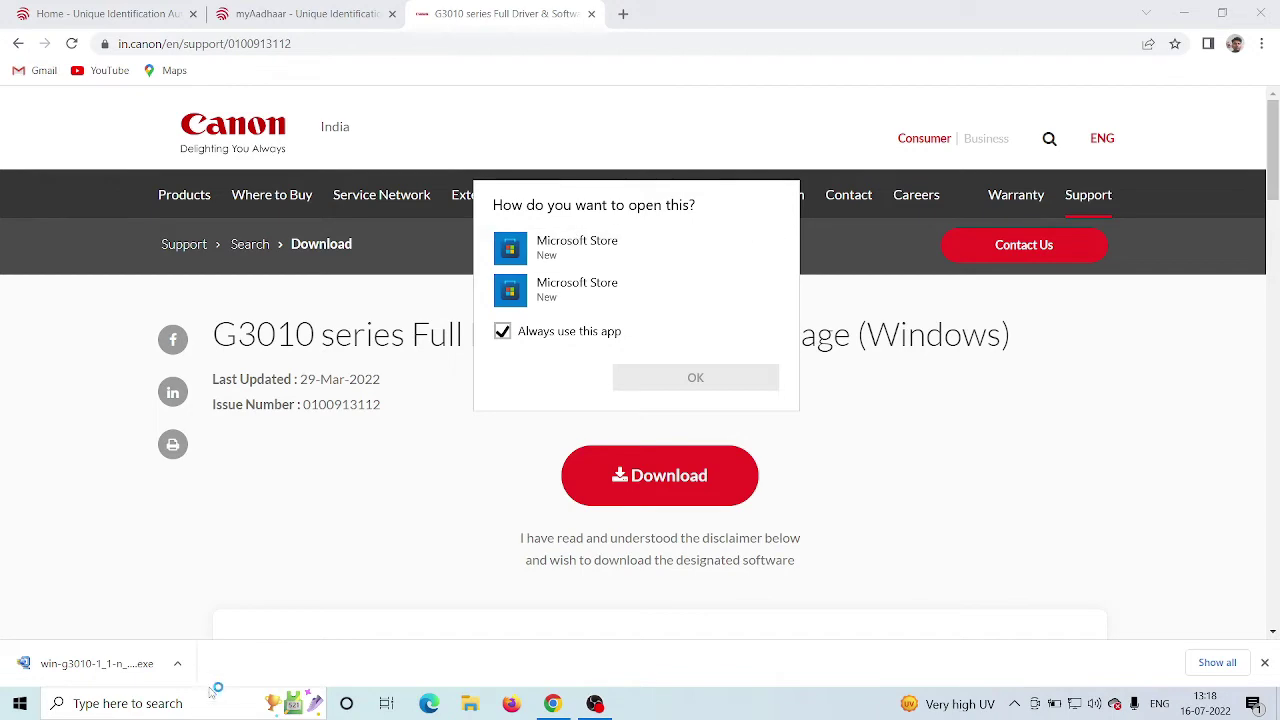
{"action": "left_click", "coordinate": [177, 667]}
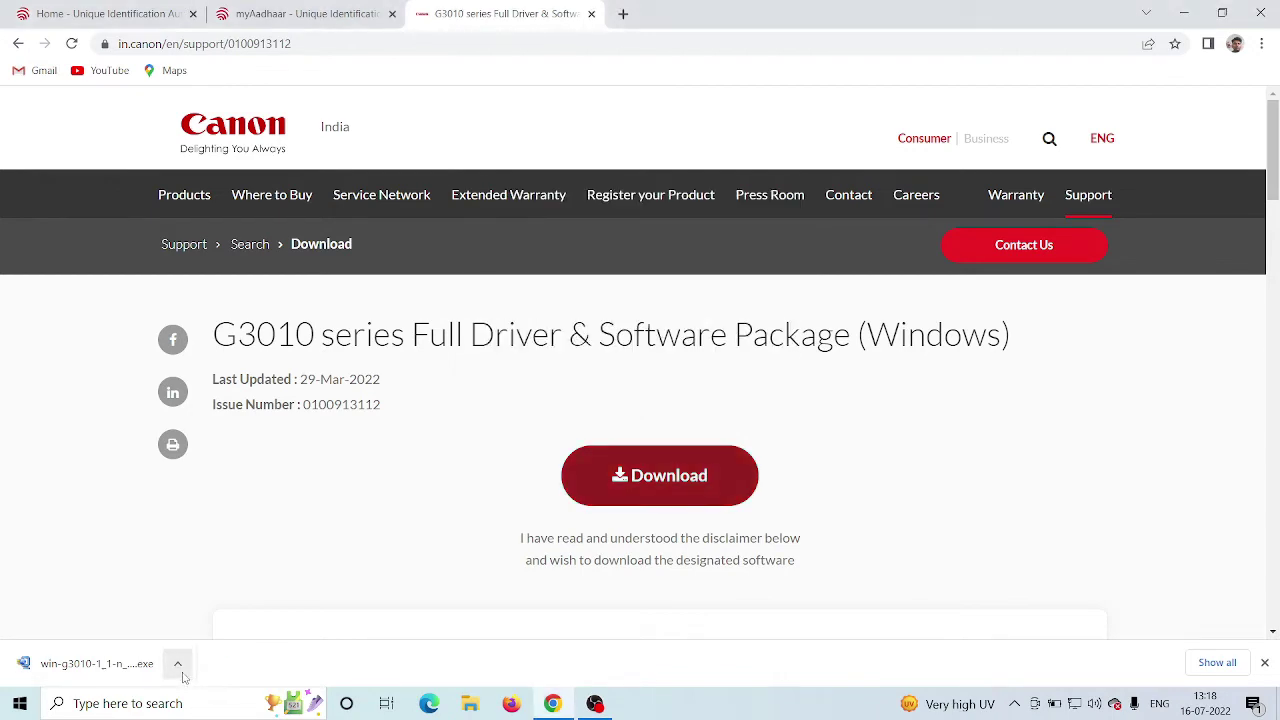
{"action": "left_click", "coordinate": [179, 665]}
{"action": "left_click", "coordinate": [226, 607]}
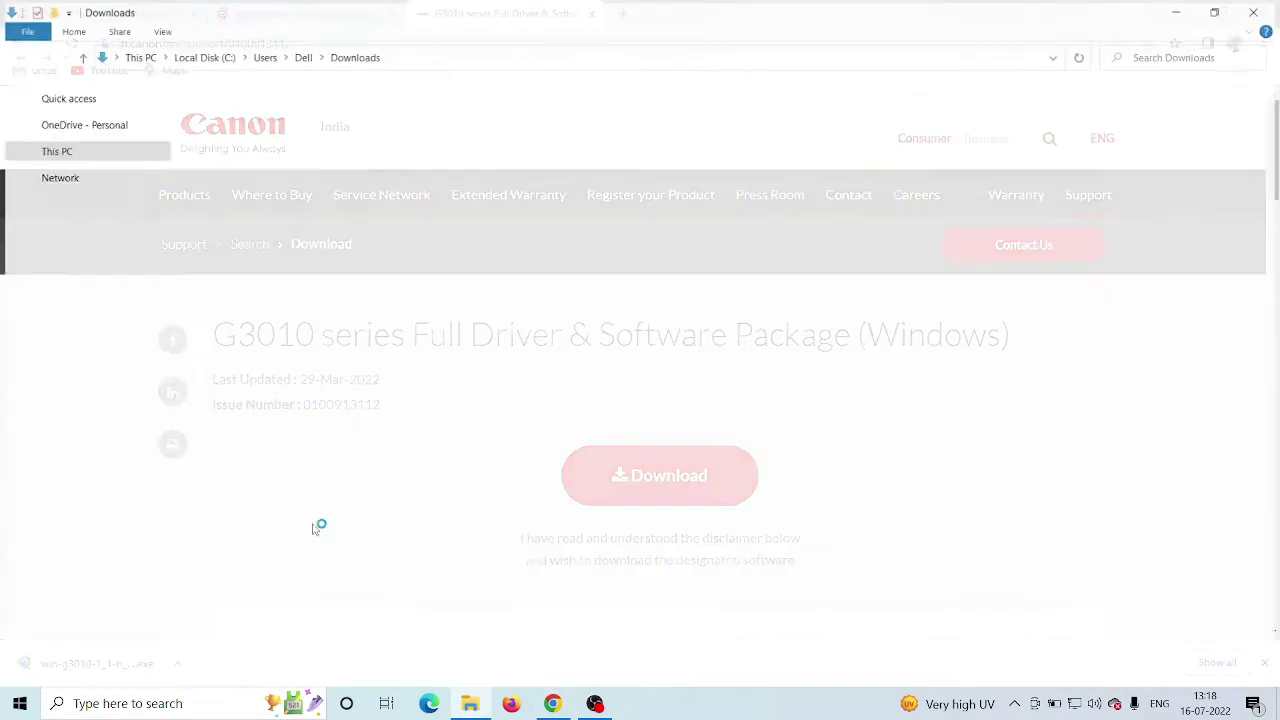
{"action": "right_click", "coordinate": [383, 129]}
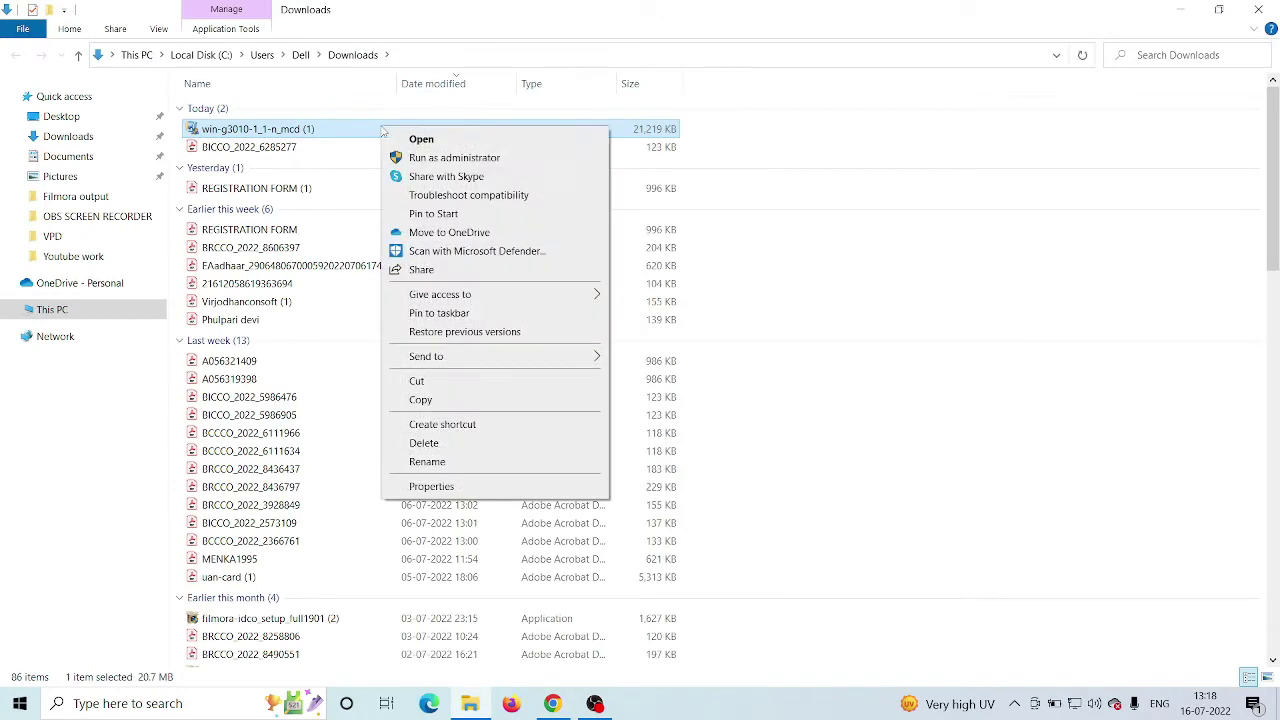
{"action": "left_click", "coordinate": [452, 157]}
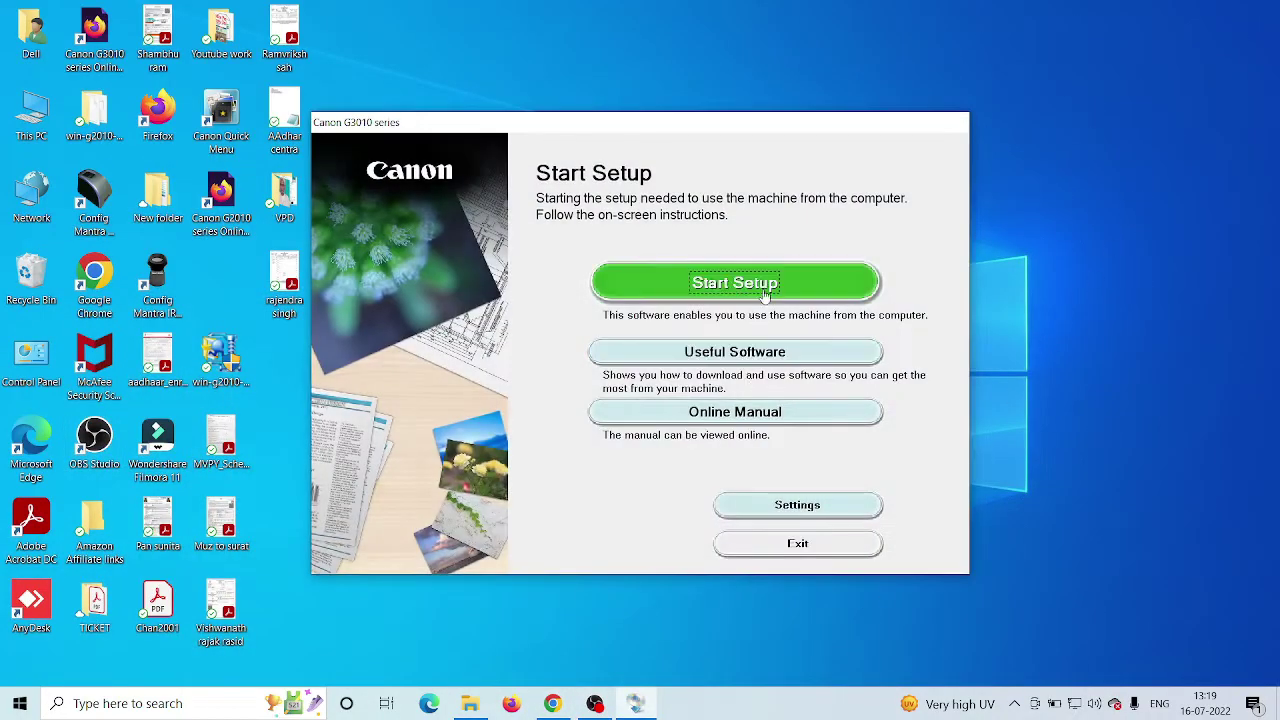
Start the G3010 series setup, continue past the network notice and accept the license agreement.
{"action": "left_click", "coordinate": [765, 292]}
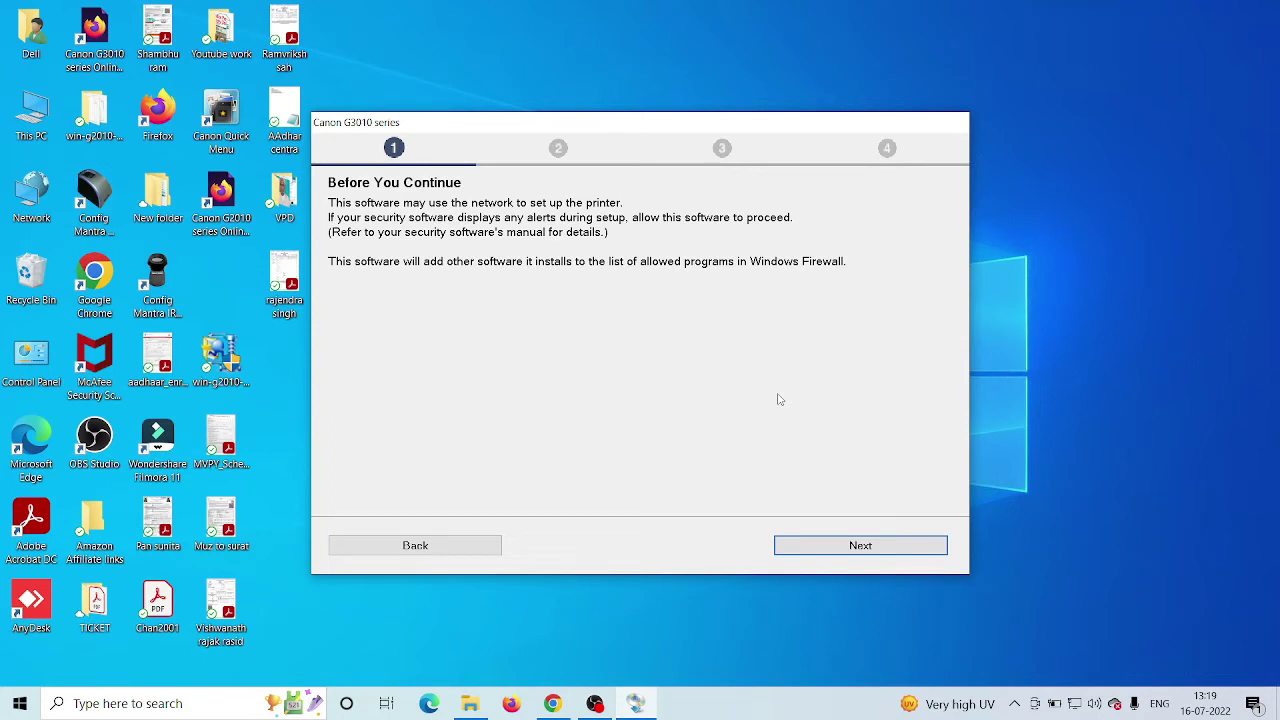
{"action": "left_click", "coordinate": [855, 546]}
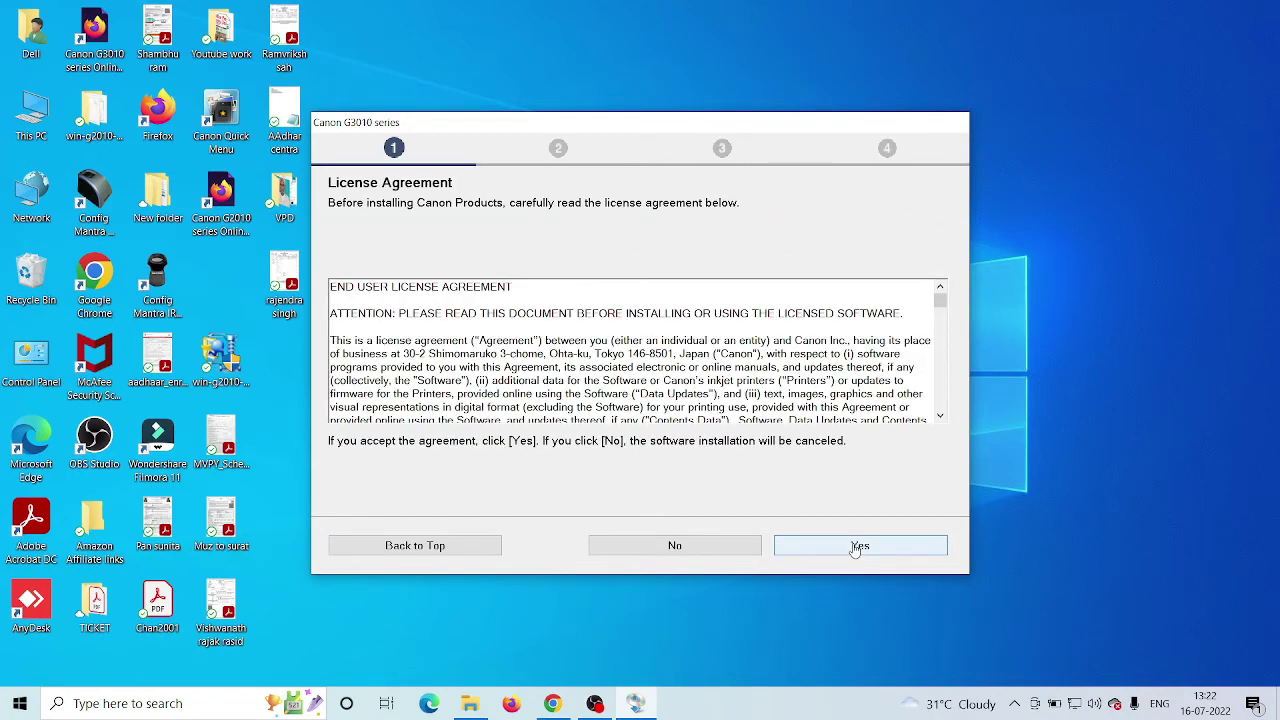
{"action": "left_click", "coordinate": [859, 546]}
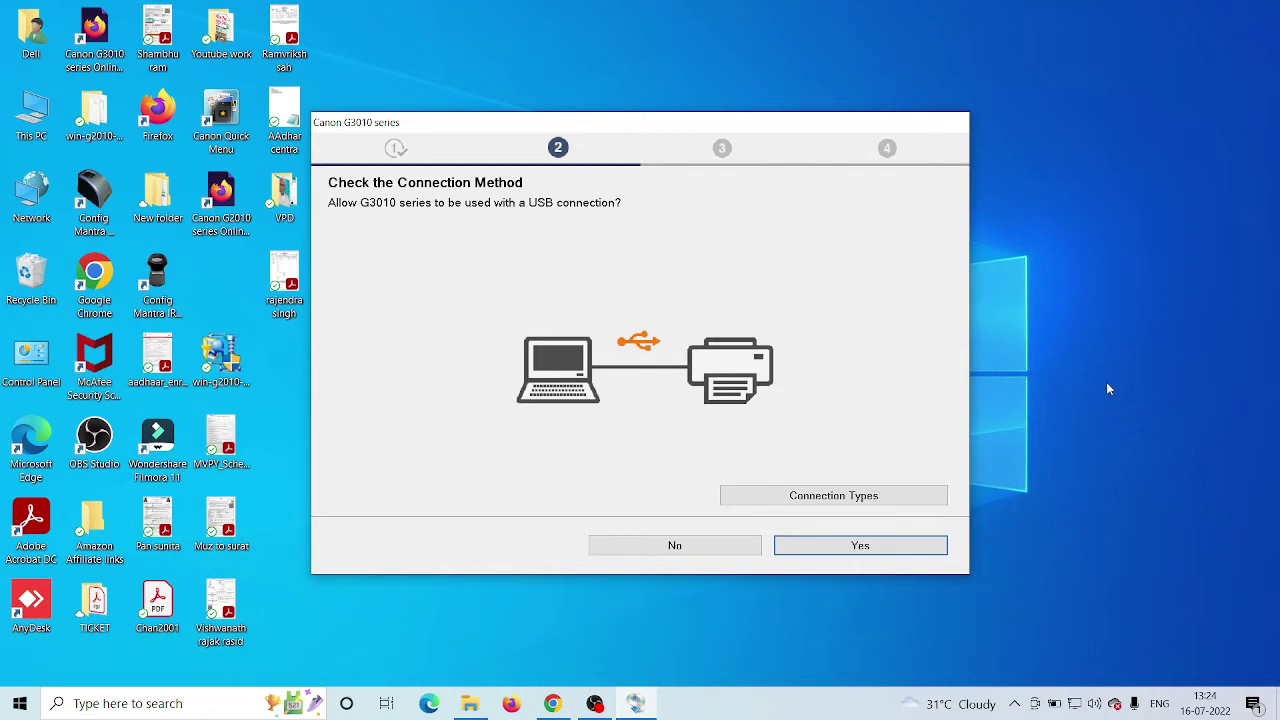
Allow the G3010 series to be used over USB and continue past the cable and print head alignment pages.
{"action": "left_click", "coordinate": [845, 548]}
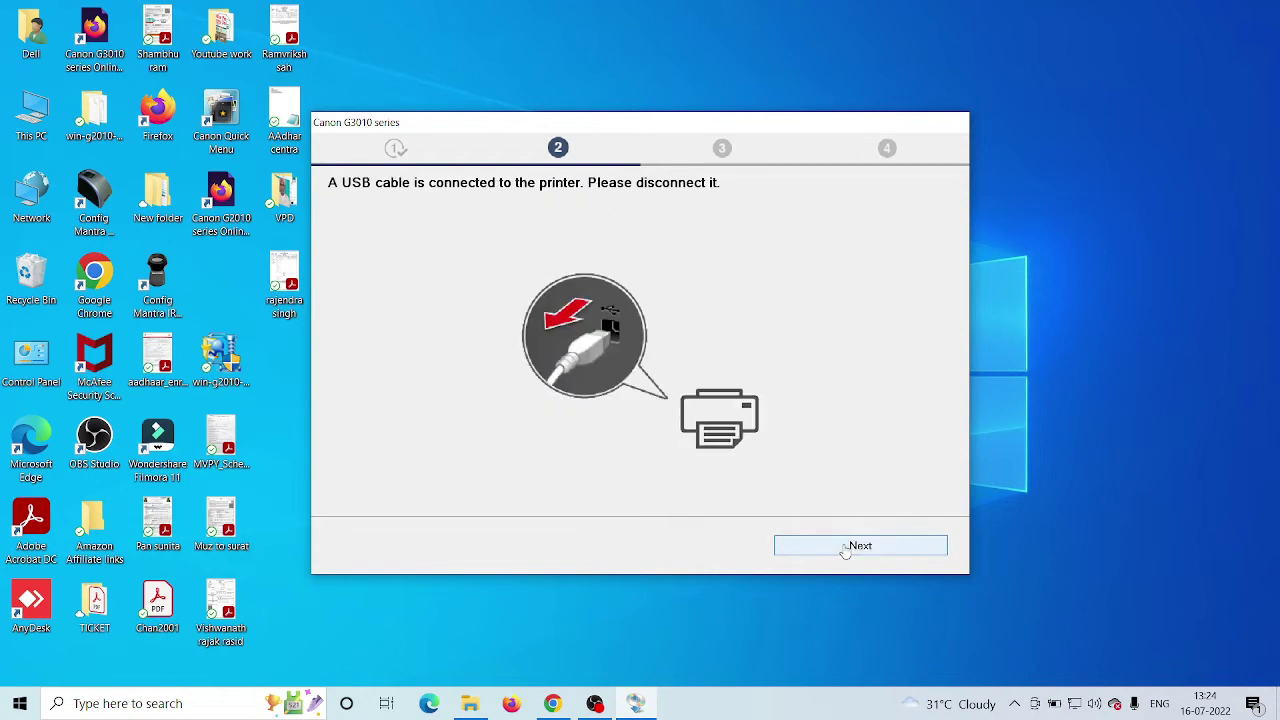
{"action": "left_click", "coordinate": [850, 546]}
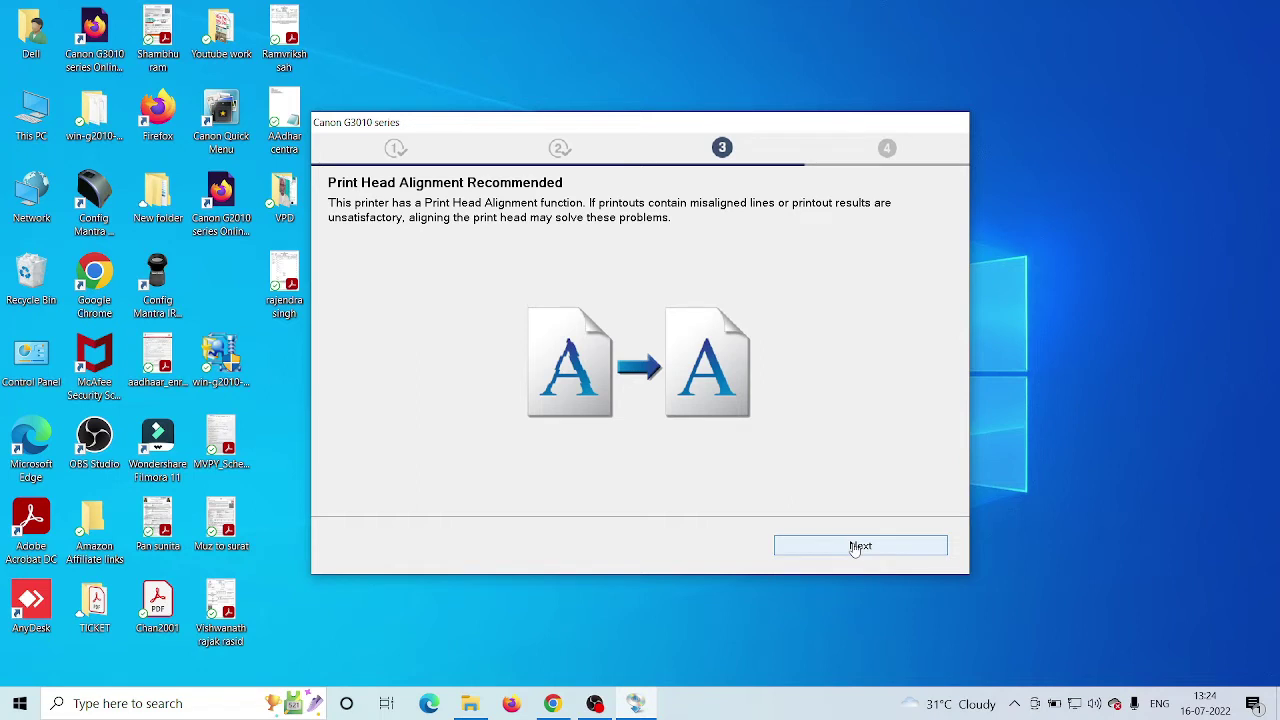
{"action": "left_click", "coordinate": [914, 549]}
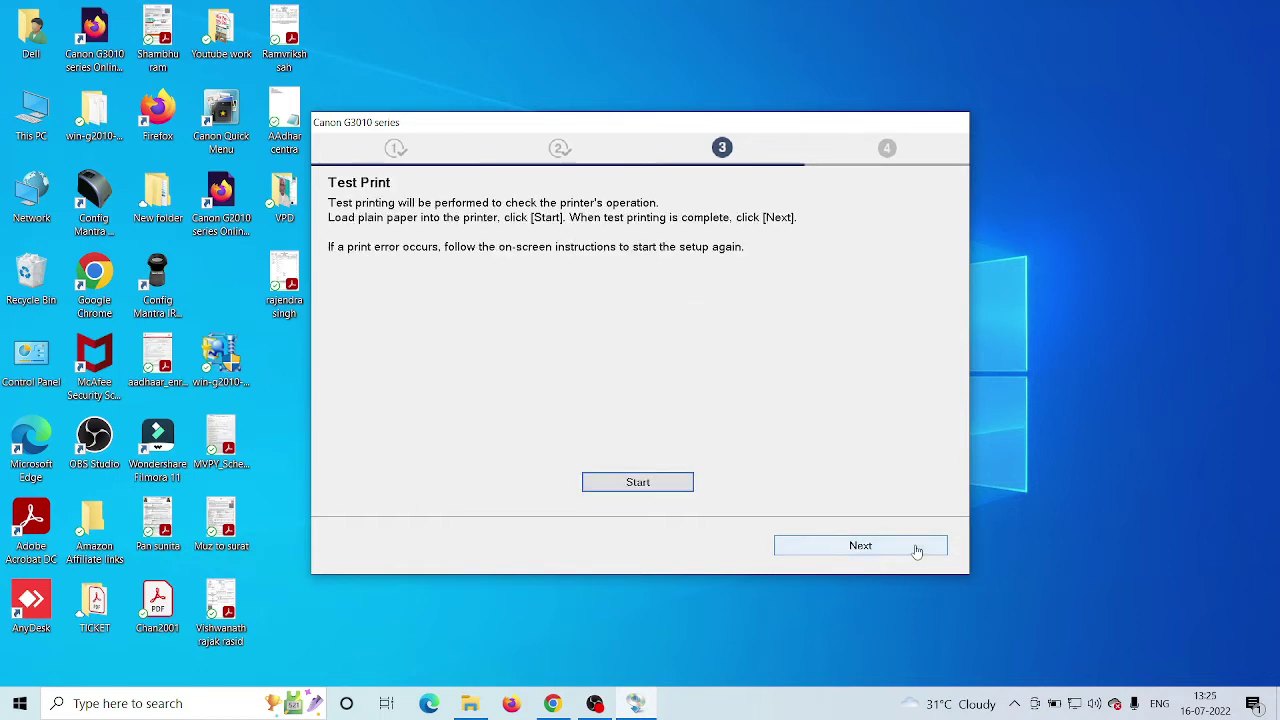
Start the test print and install all the listed software, accepting the .Net Framework installation.
{"action": "left_click", "coordinate": [662, 482]}
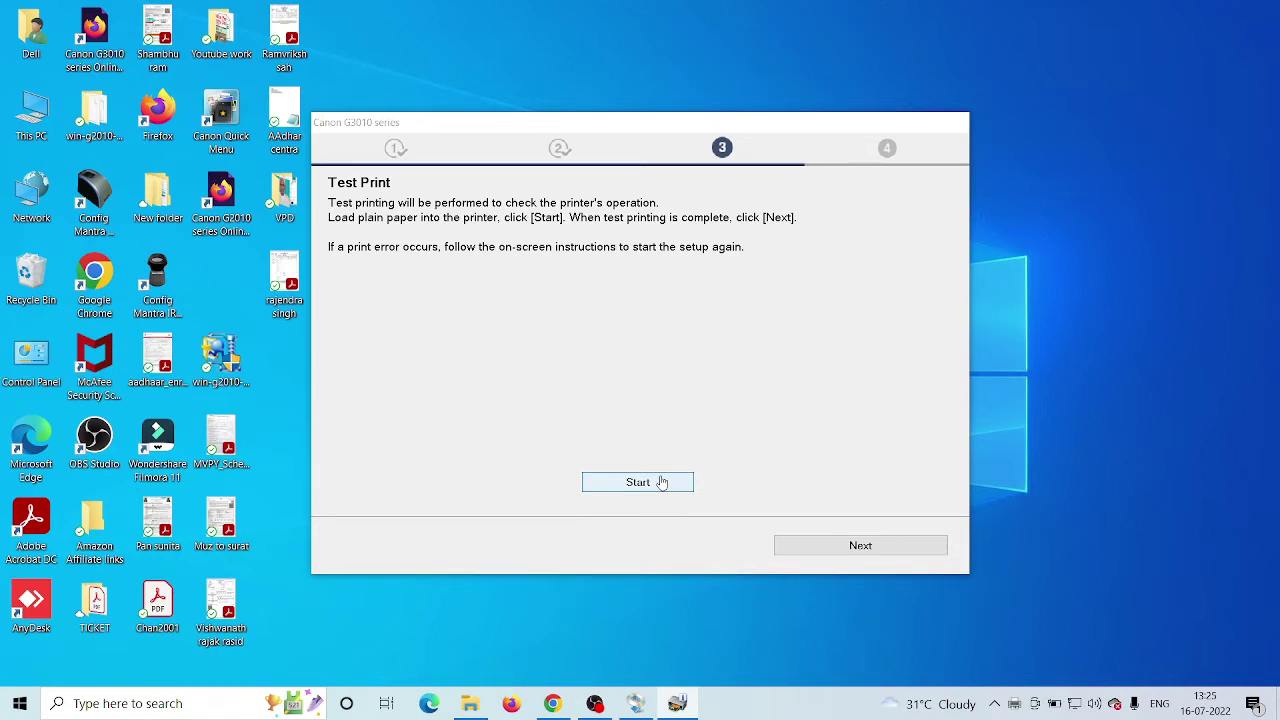
{"action": "left_click", "coordinate": [894, 551]}
{"action": "left_click", "coordinate": [894, 551]}
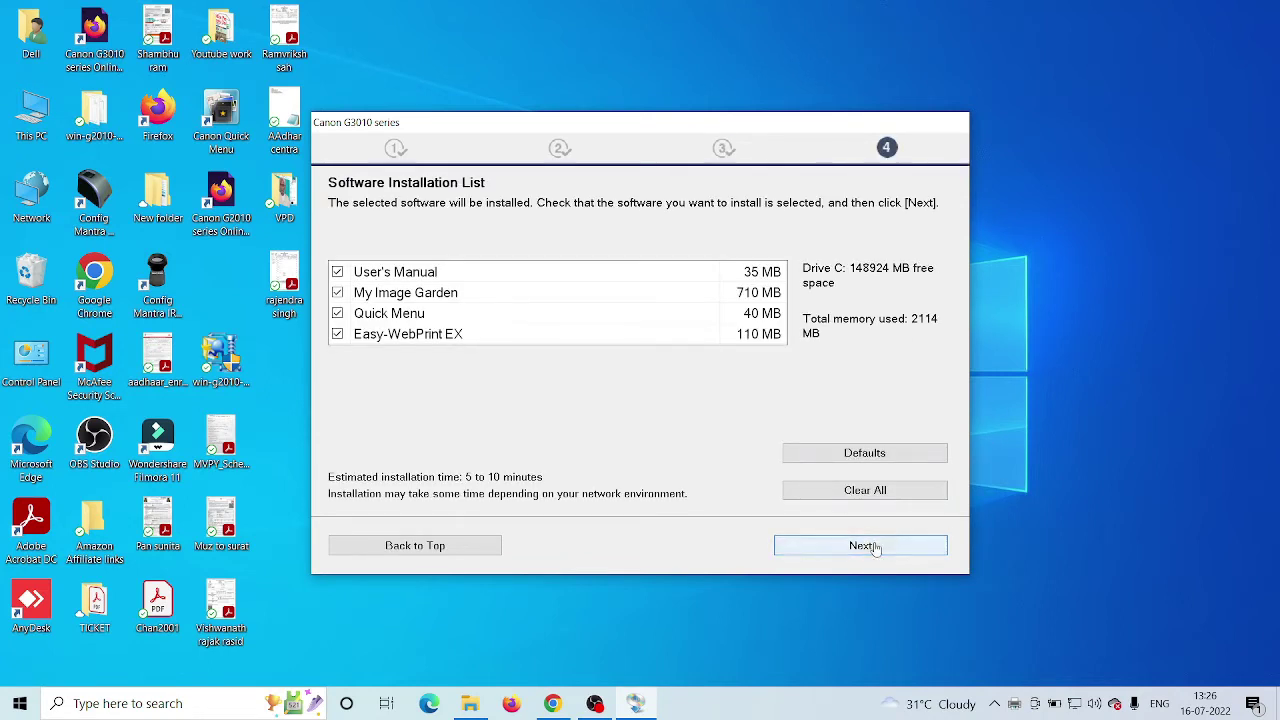
{"action": "left_click", "coordinate": [872, 545]}
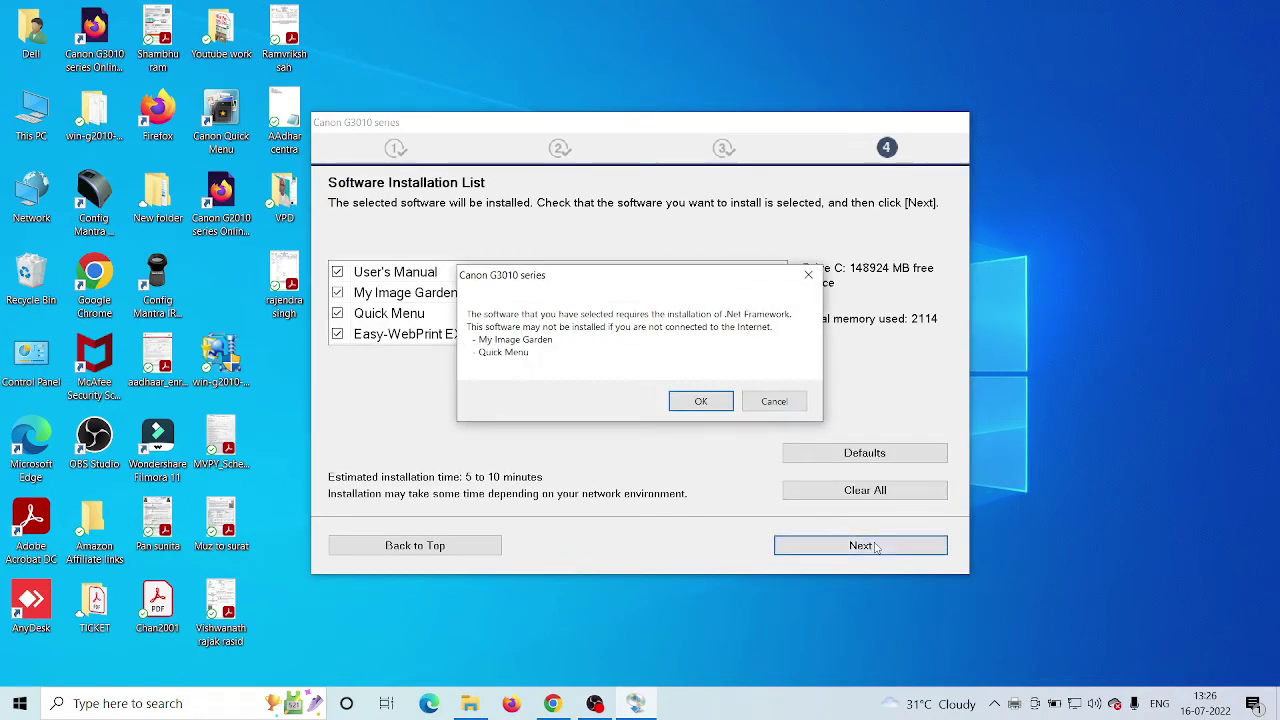
{"action": "left_click", "coordinate": [701, 401]}
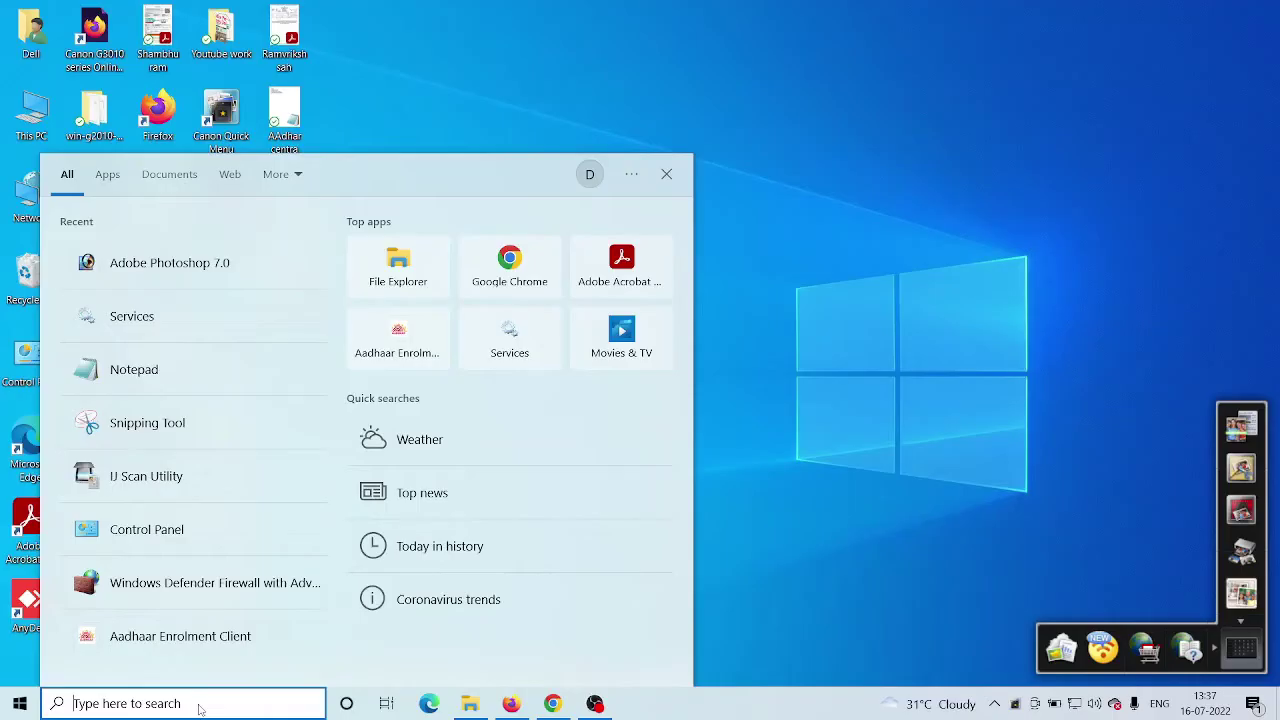
Search Windows for IJ Scan Utility and pin it to the taskbar.
{"action": "type", "text": "uj"}
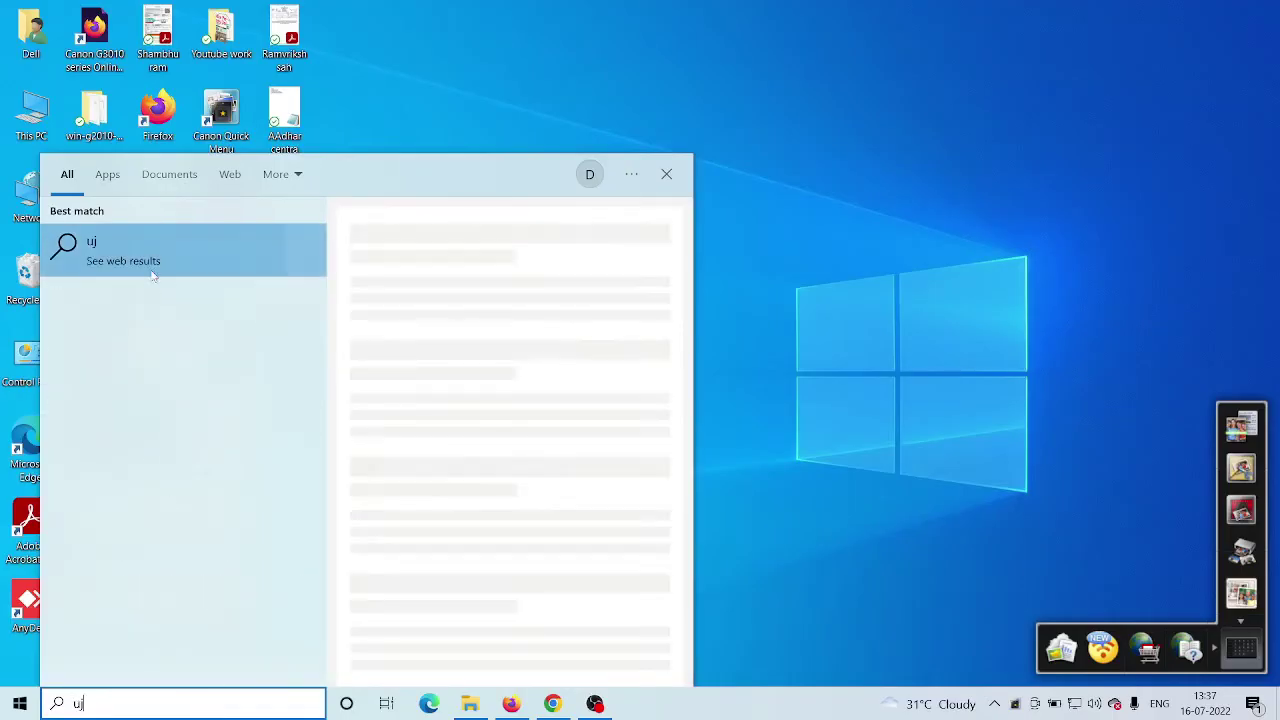
{"action": "key", "text": "BackSpace"}
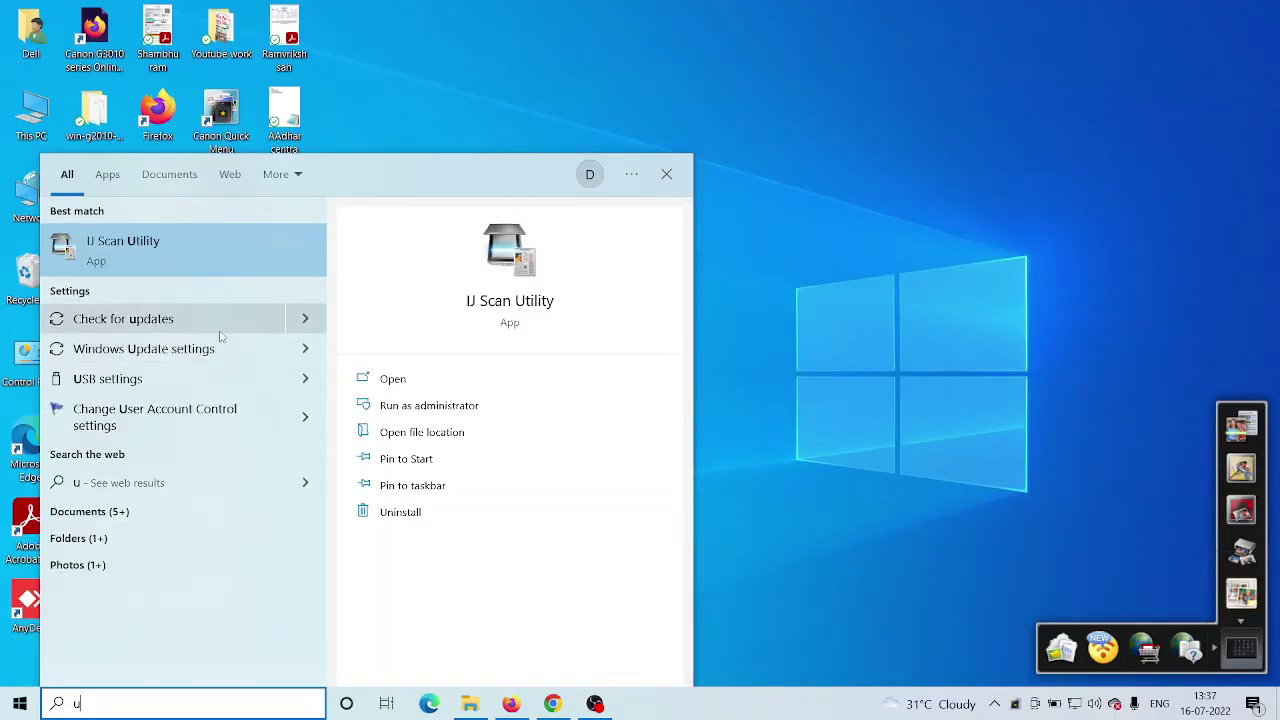
{"action": "right_click", "coordinate": [161, 268]}
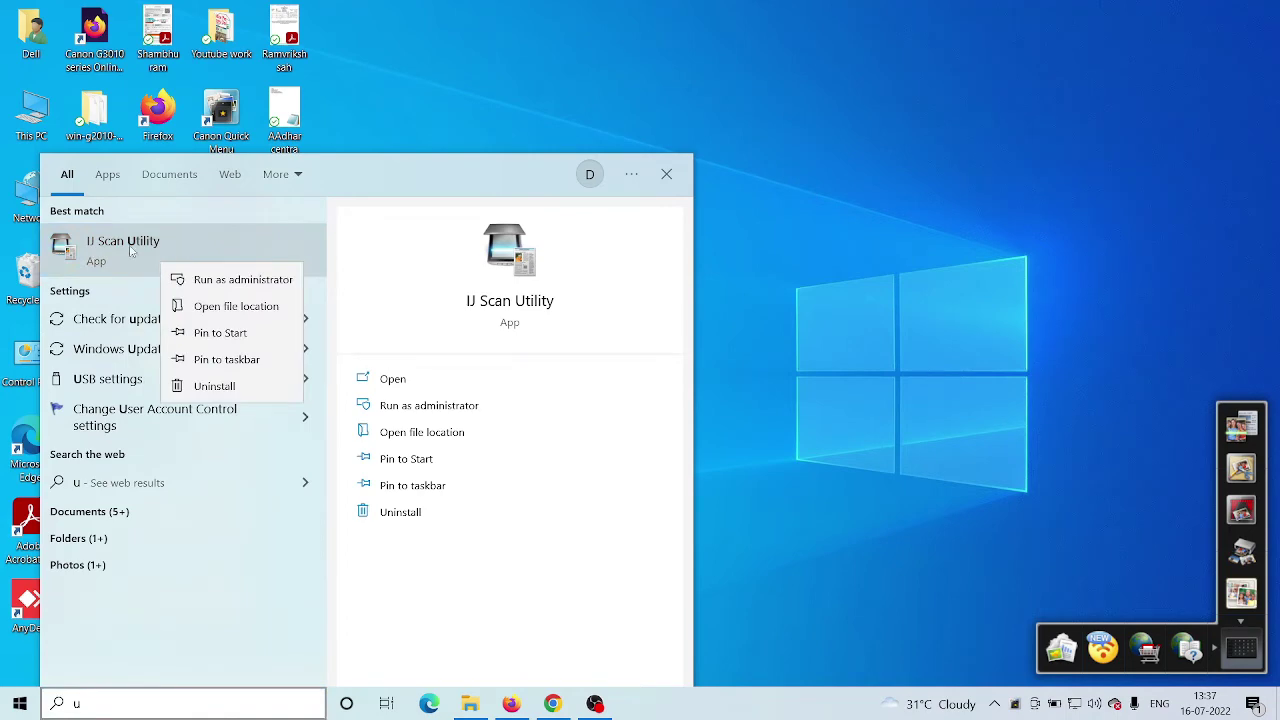
{"action": "left_click", "coordinate": [248, 361]}
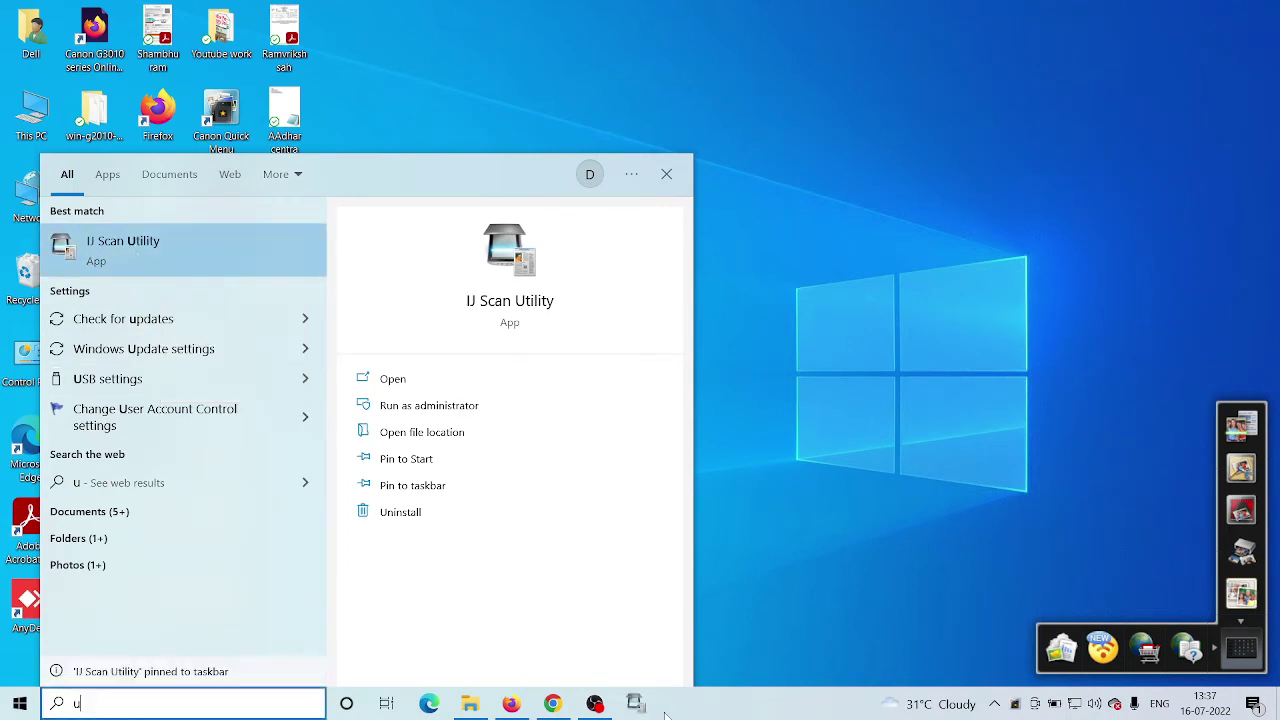
{"action": "left_click", "coordinate": [888, 357]}
{"action": "right_click", "coordinate": [832, 236]}
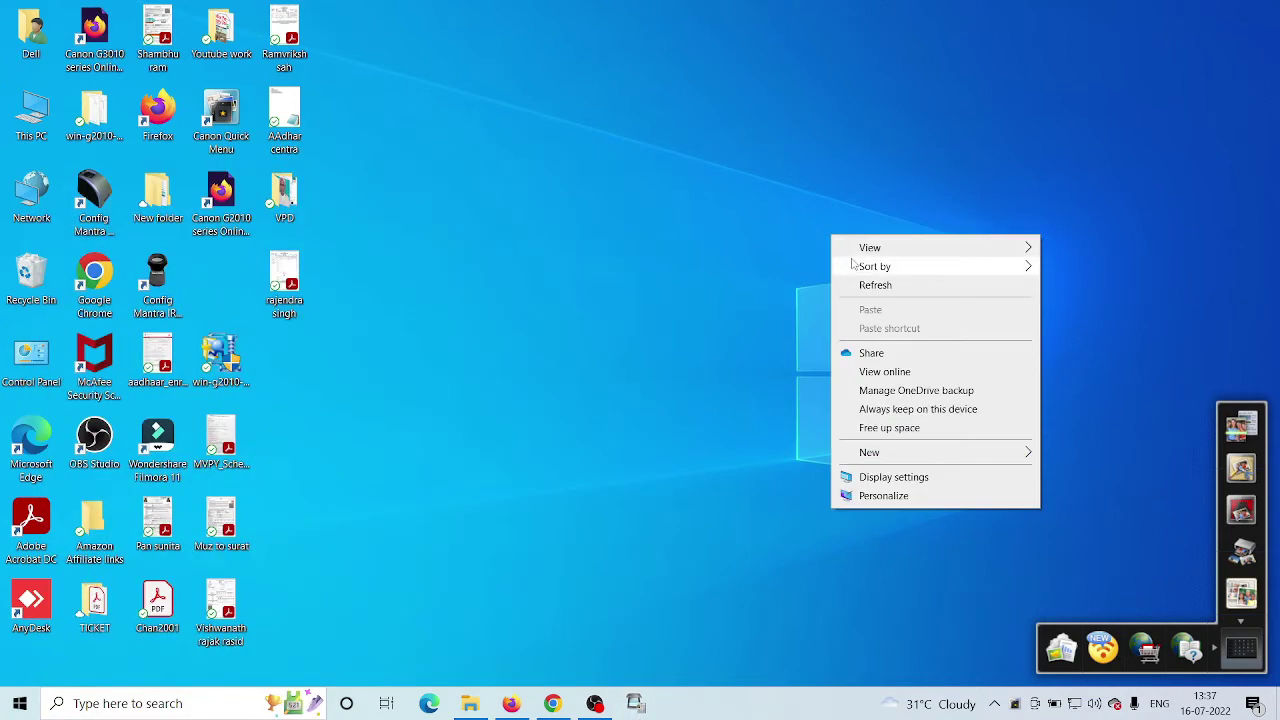
{"action": "left_click", "coordinate": [875, 285]}
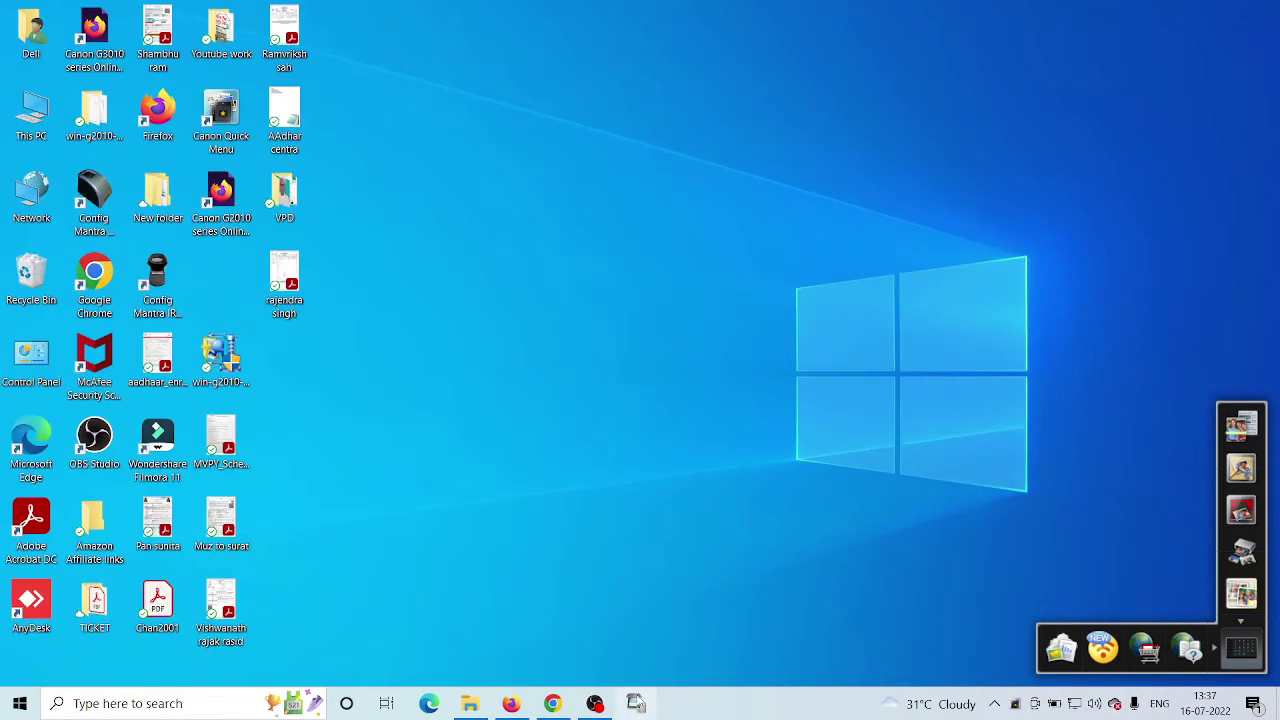
Open IJ Scan Utility, scan the page as a document with the Canon G3010 series and end the scanning session.
{"action": "left_click", "coordinate": [636, 702]}
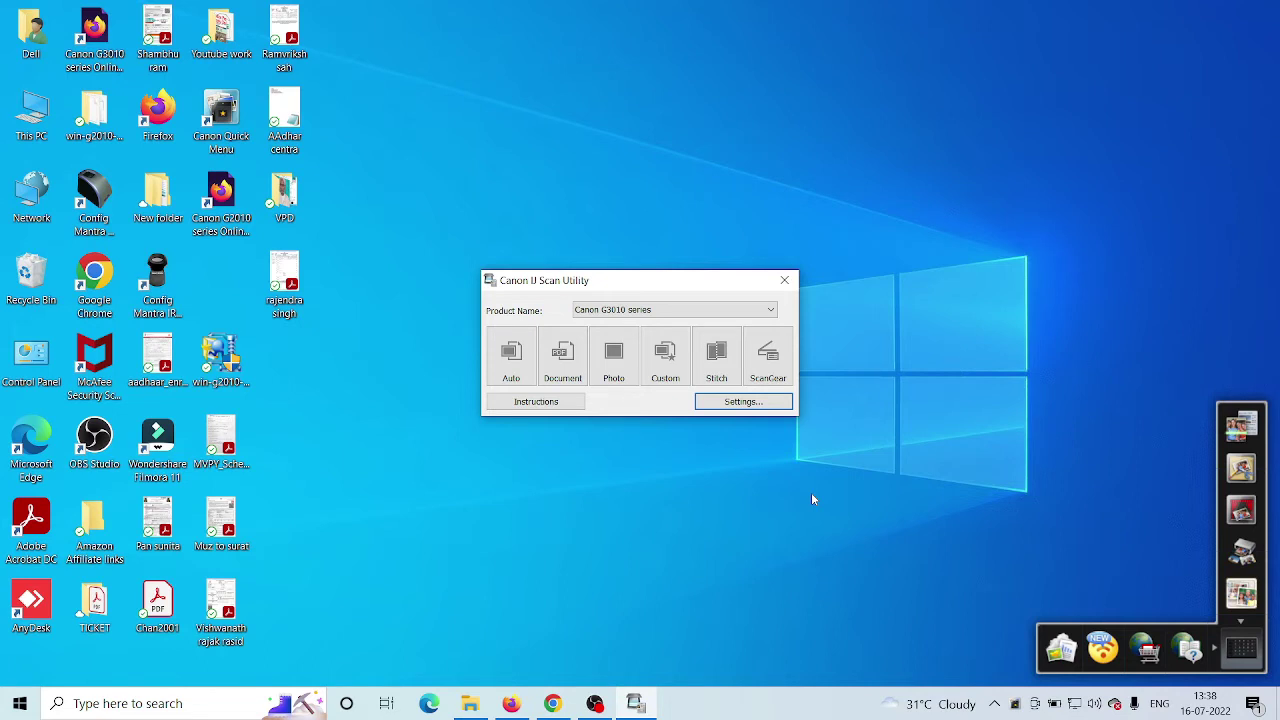
{"action": "left_click", "coordinate": [560, 358]}
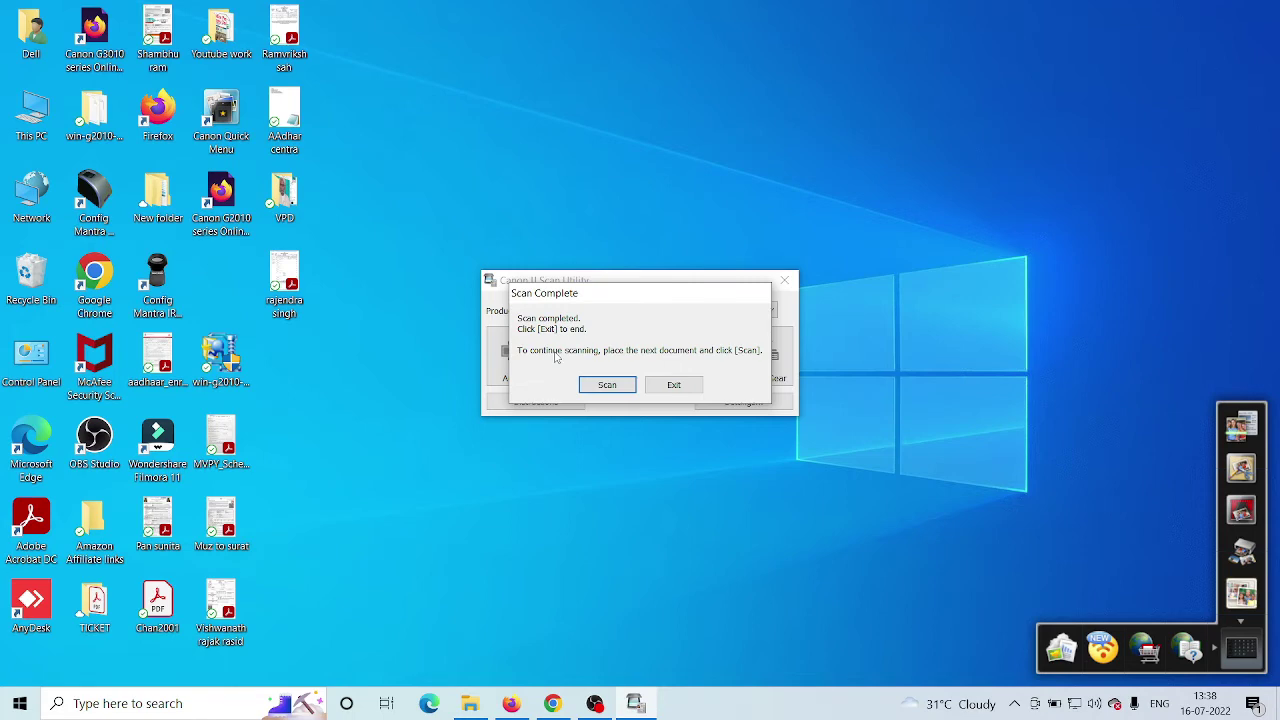
{"action": "left_click", "coordinate": [673, 384]}
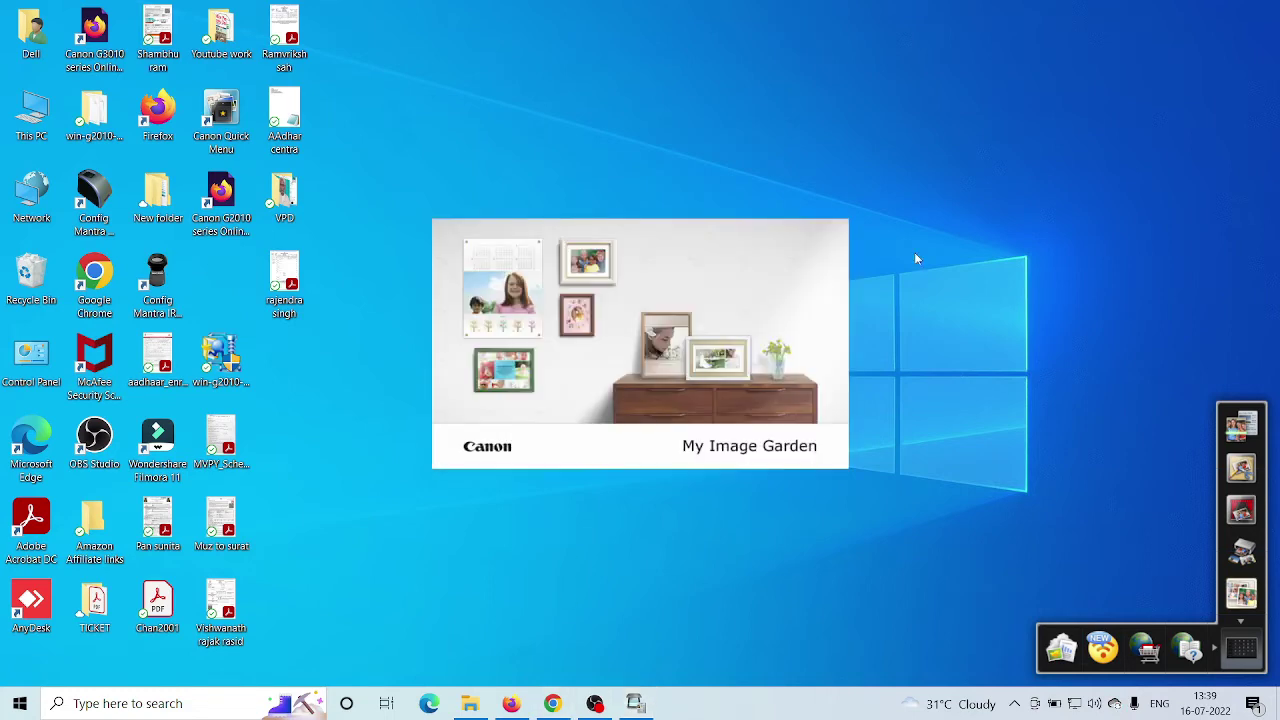
{"action": "right_click", "coordinate": [1044, 163]}
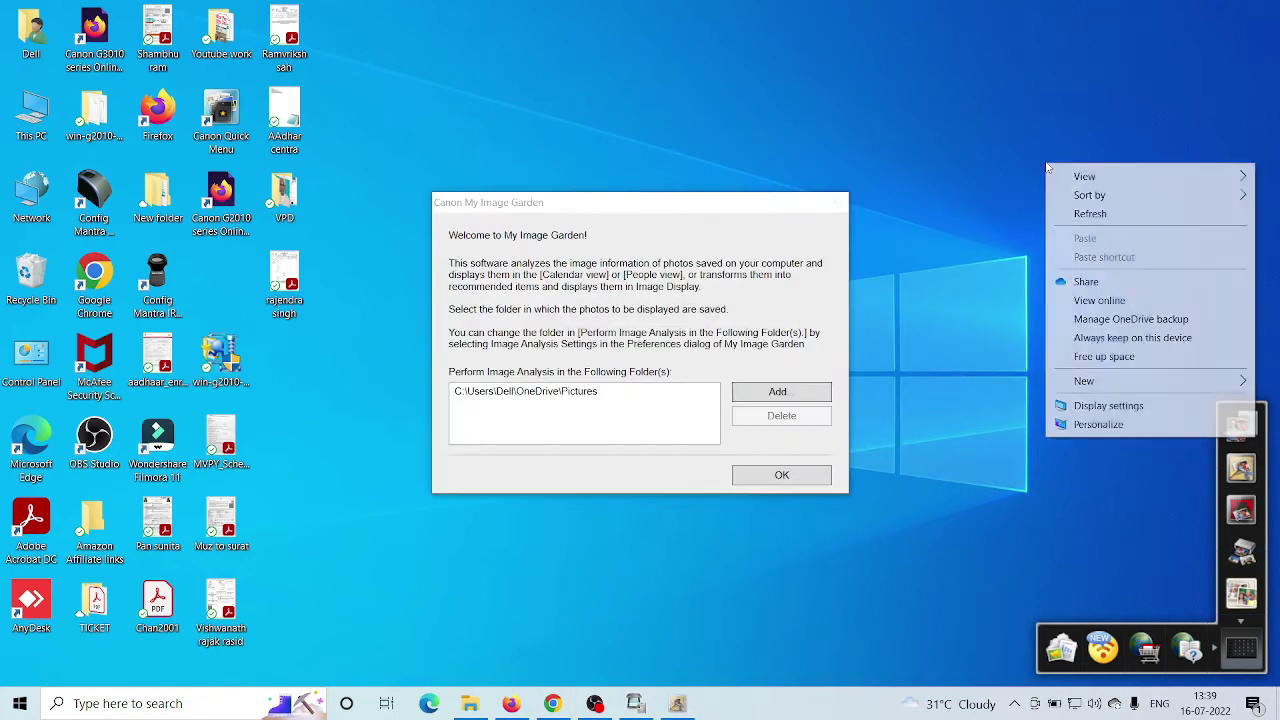
{"action": "left_click", "coordinate": [1108, 212]}
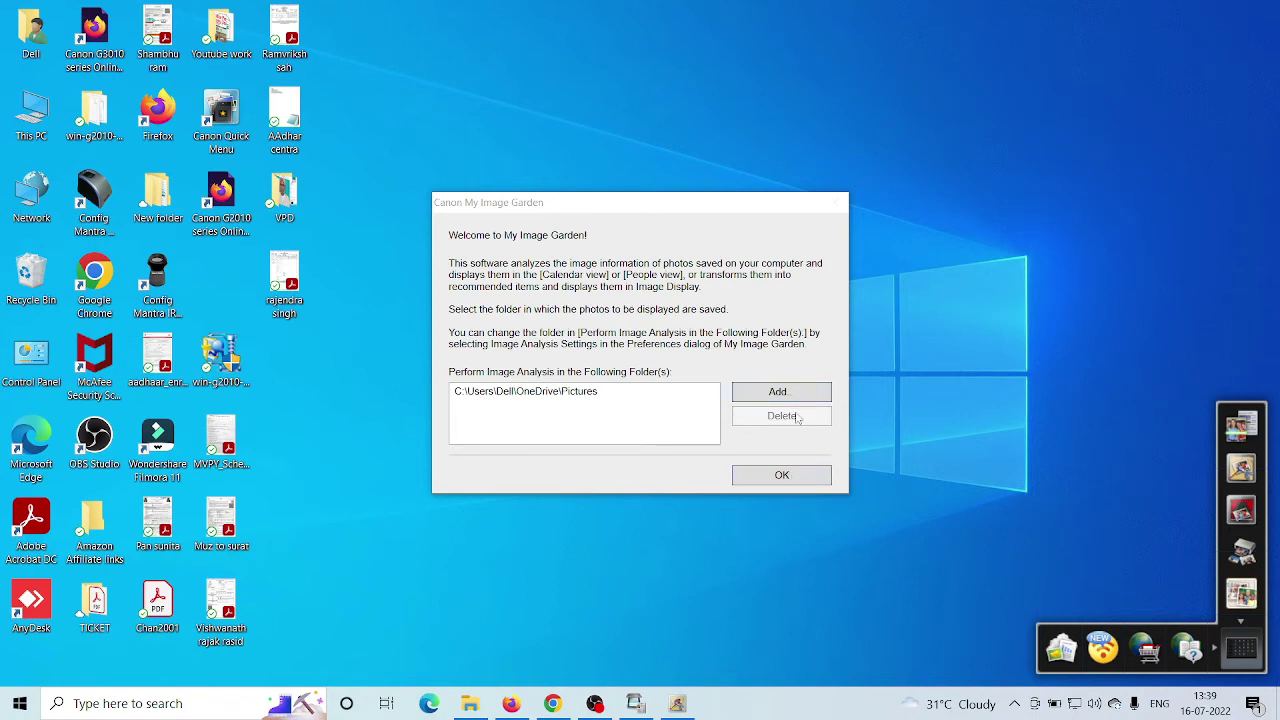
Start adding an image analysis folder in My Image Garden and browse to the Work folder on New Volume (D:).
{"action": "left_click", "coordinate": [788, 394]}
{"action": "left_click", "coordinate": [788, 394]}
{"action": "scroll", "coordinate": [636, 357], "scroll_direction": "down", "scroll_amount": 2}
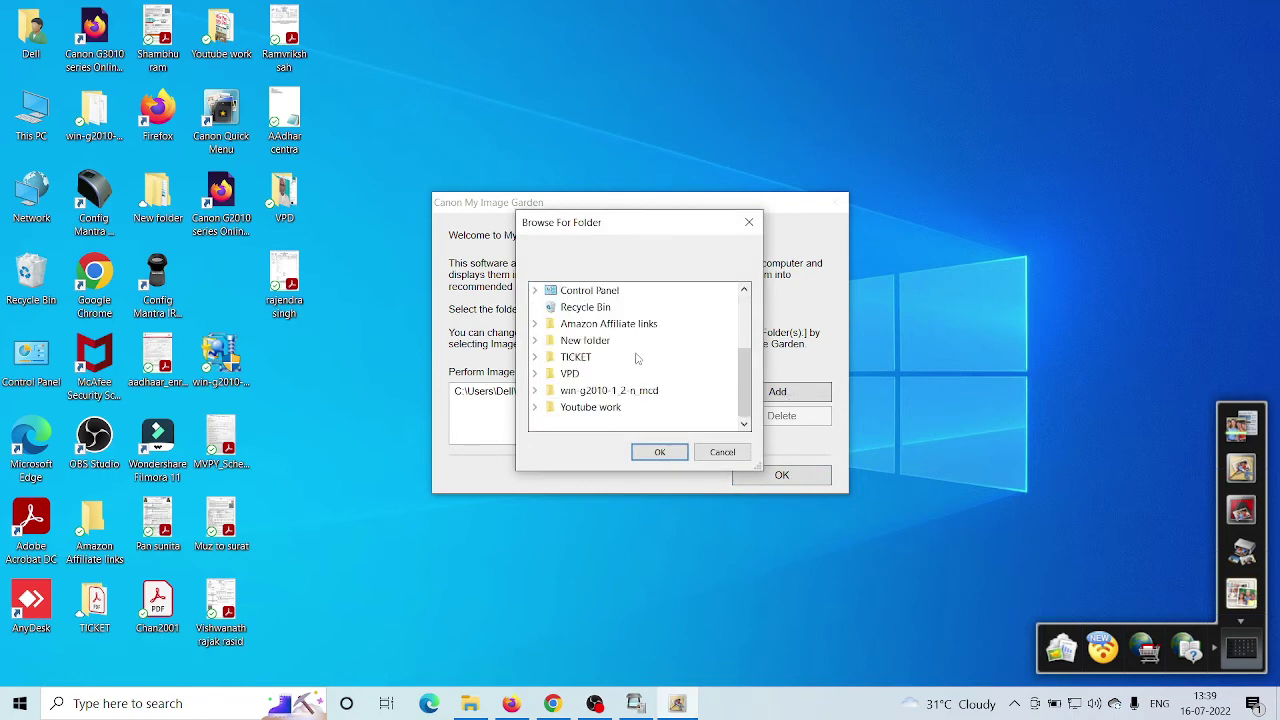
{"action": "scroll", "coordinate": [618, 381], "scroll_direction": "up", "scroll_amount": 2}
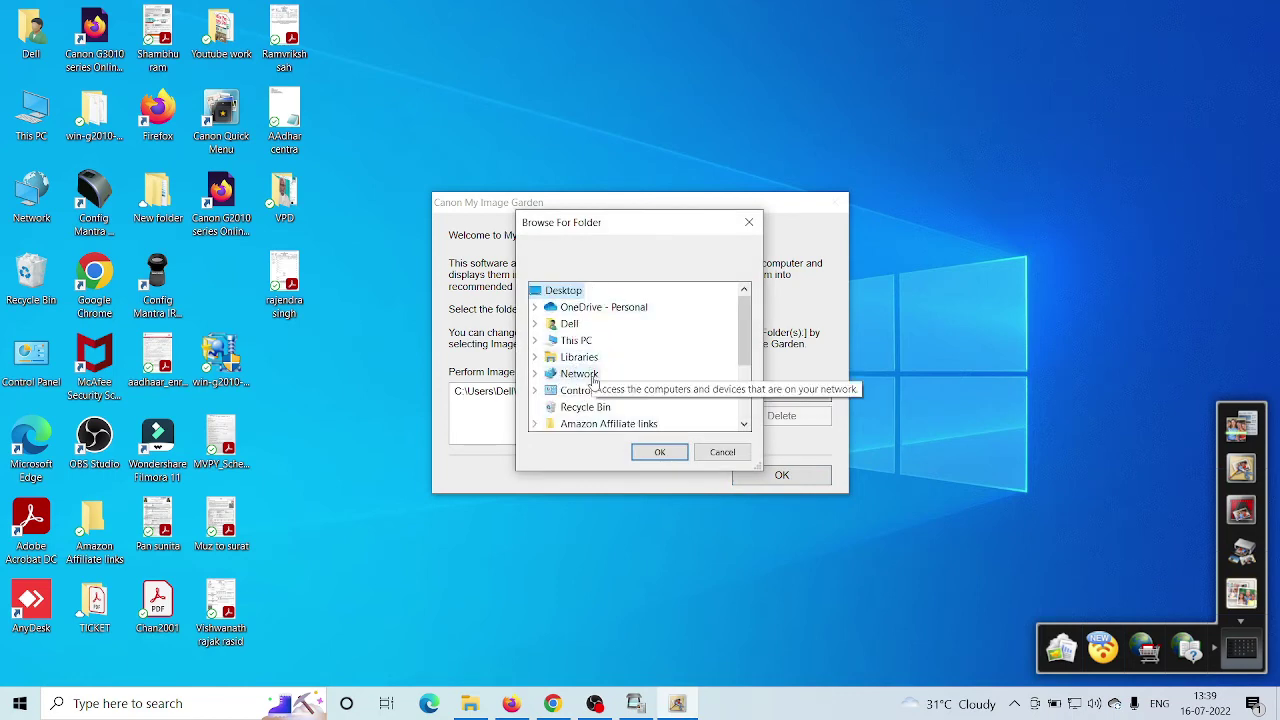
{"action": "double_click", "coordinate": [580, 341]}
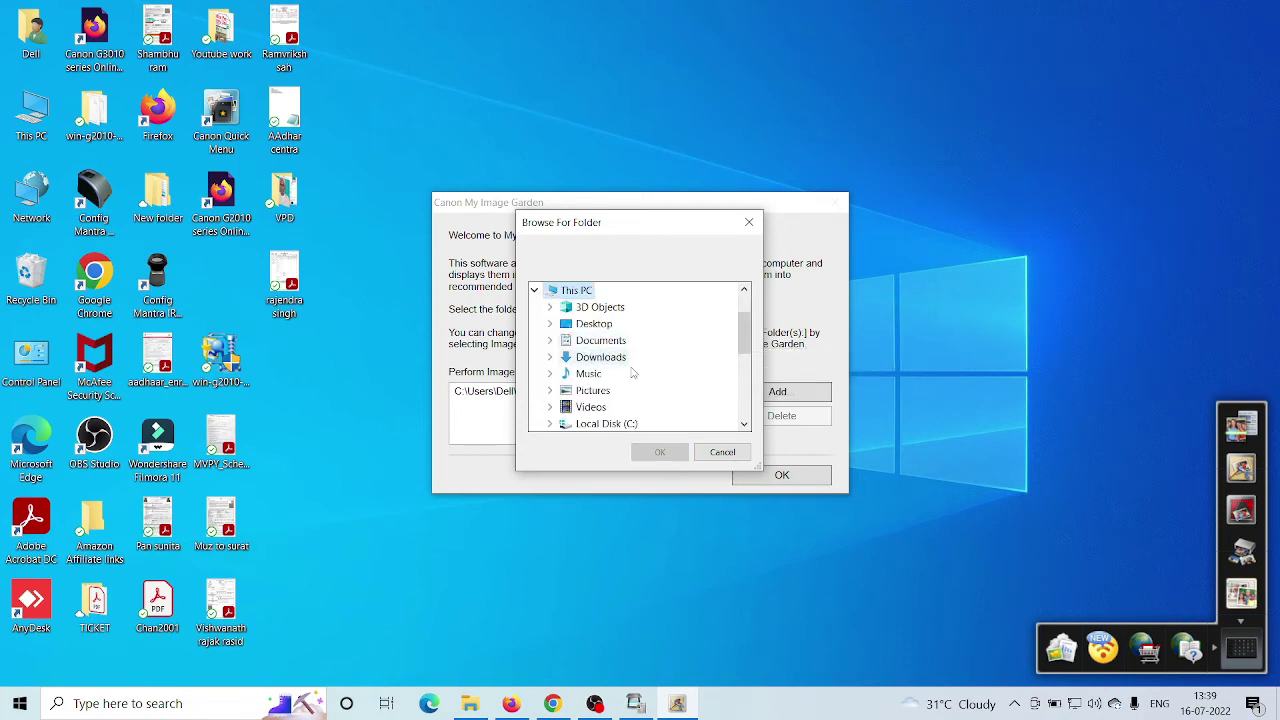
{"action": "scroll", "coordinate": [645, 390], "scroll_direction": "down", "scroll_amount": 2}
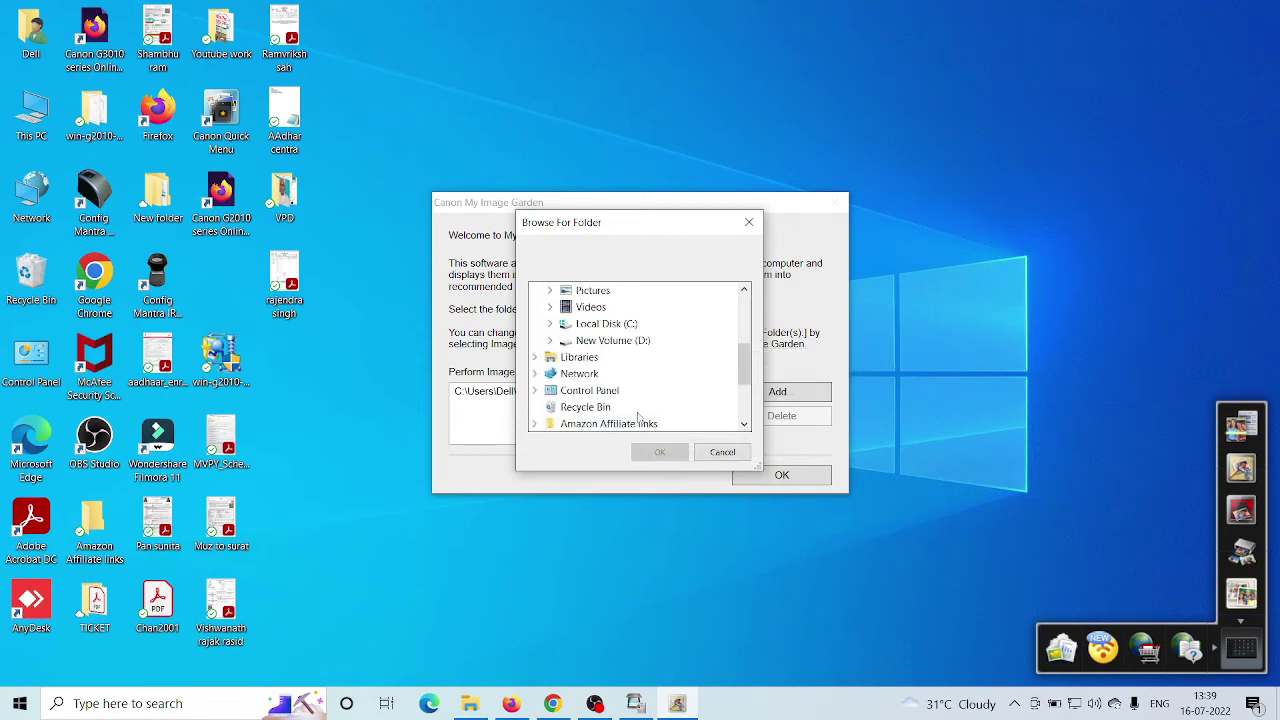
{"action": "double_click", "coordinate": [638, 341]}
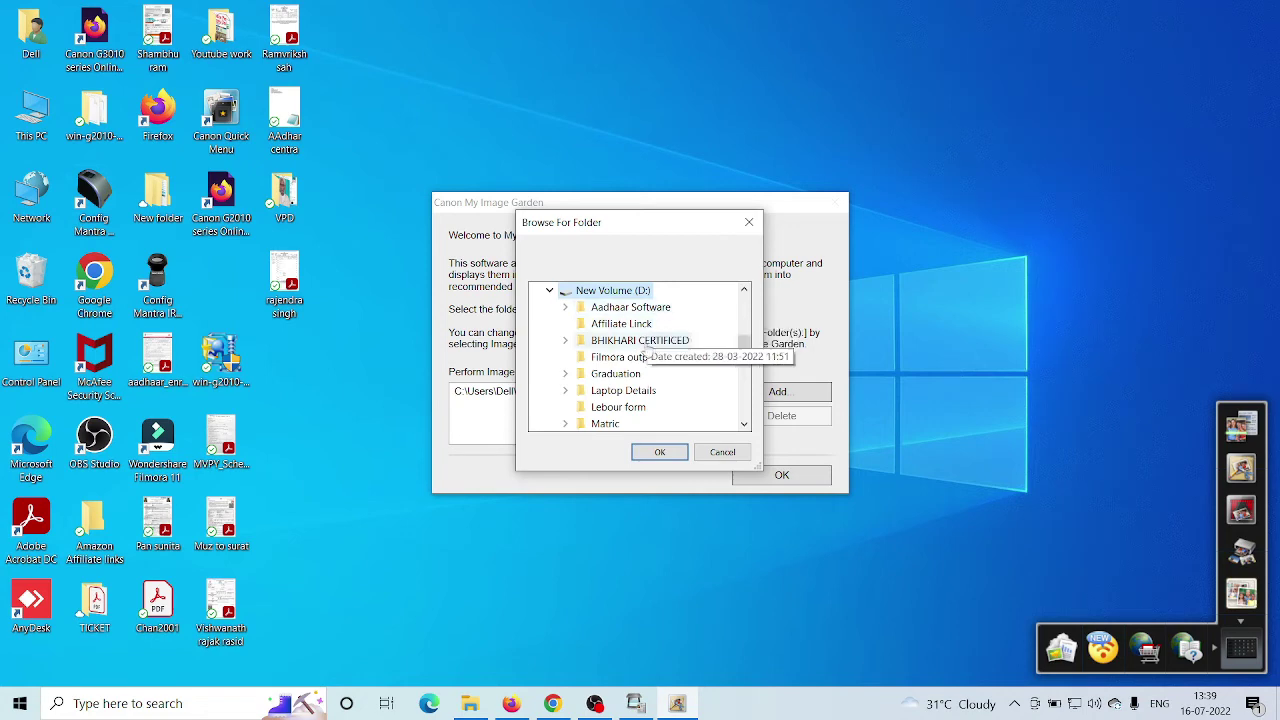
{"action": "scroll", "coordinate": [675, 400], "scroll_direction": "down", "scroll_amount": 3}
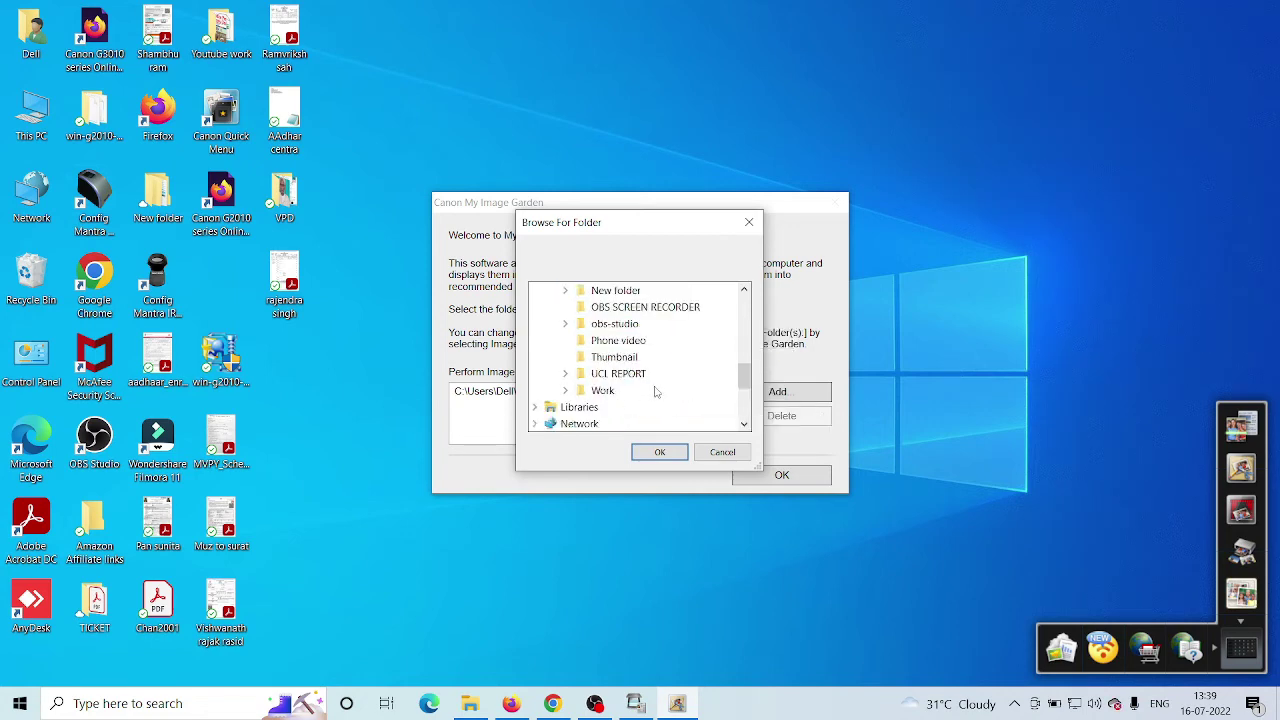
Create a new folder named Scan inside the Work folder.
{"action": "right_click", "coordinate": [655, 391]}
{"action": "mouse_move", "coordinate": [815, 584]}
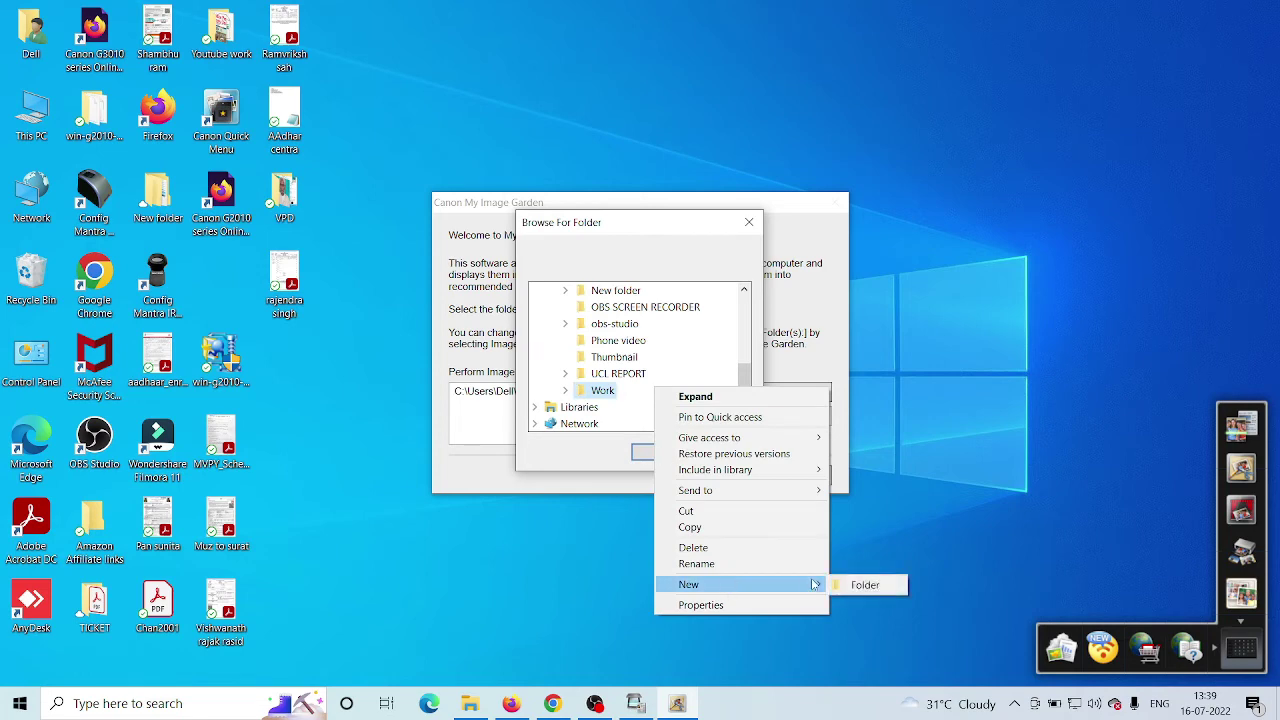
{"action": "left_click", "coordinate": [858, 585]}
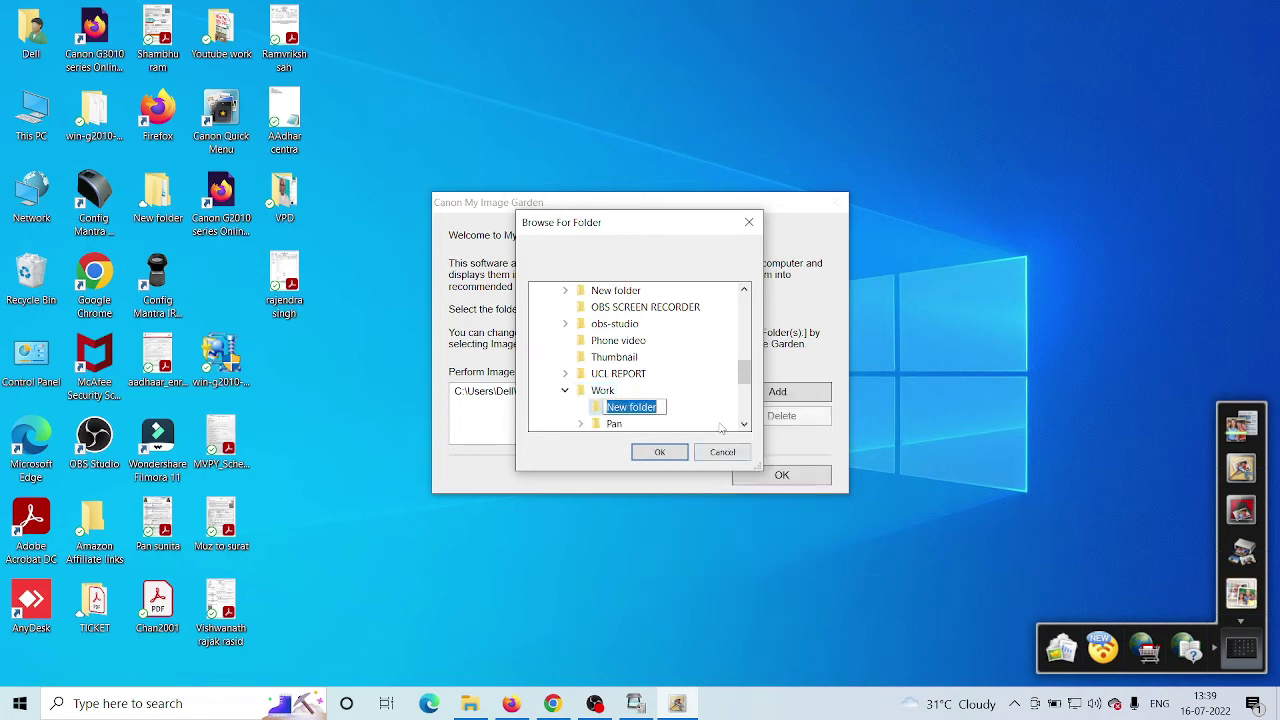
{"action": "type", "text": "Sca"}
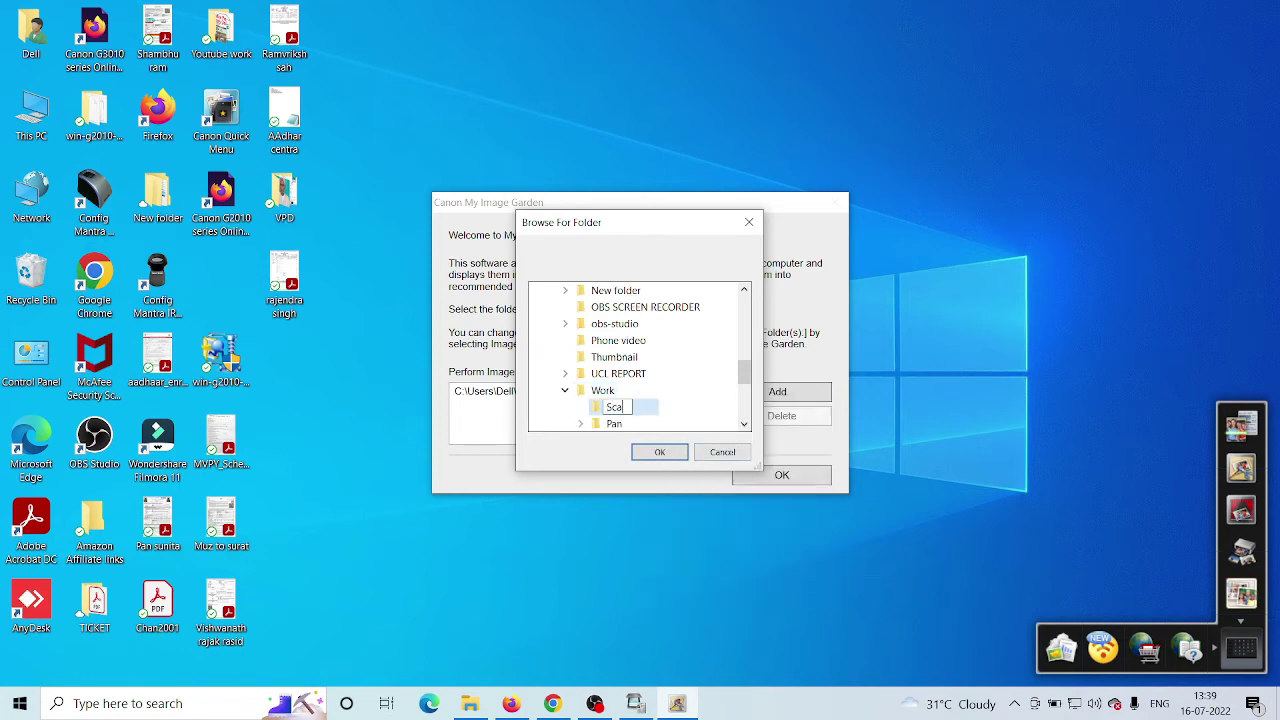
{"action": "type", "text": "n"}
{"action": "key", "text": "Return"}
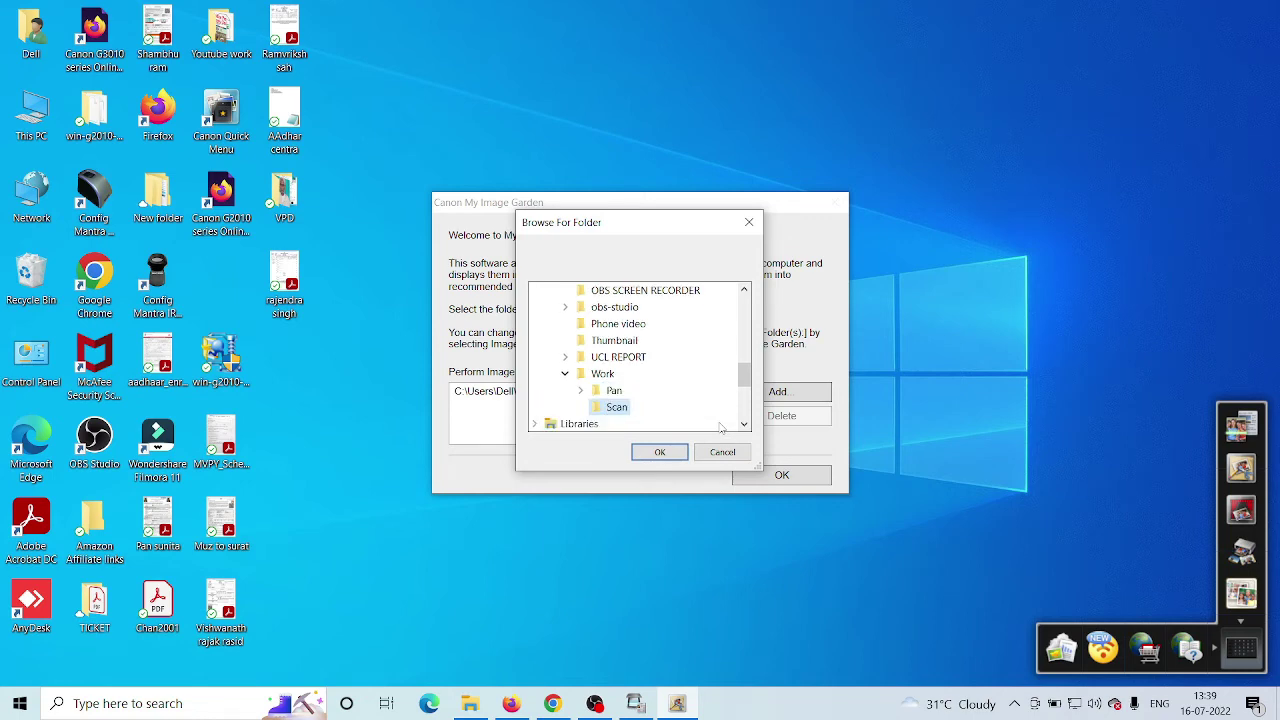
Add the Scan folder to the image analysis folders, accept the list and close My Image Garden.
{"action": "left_click", "coordinate": [660, 455]}
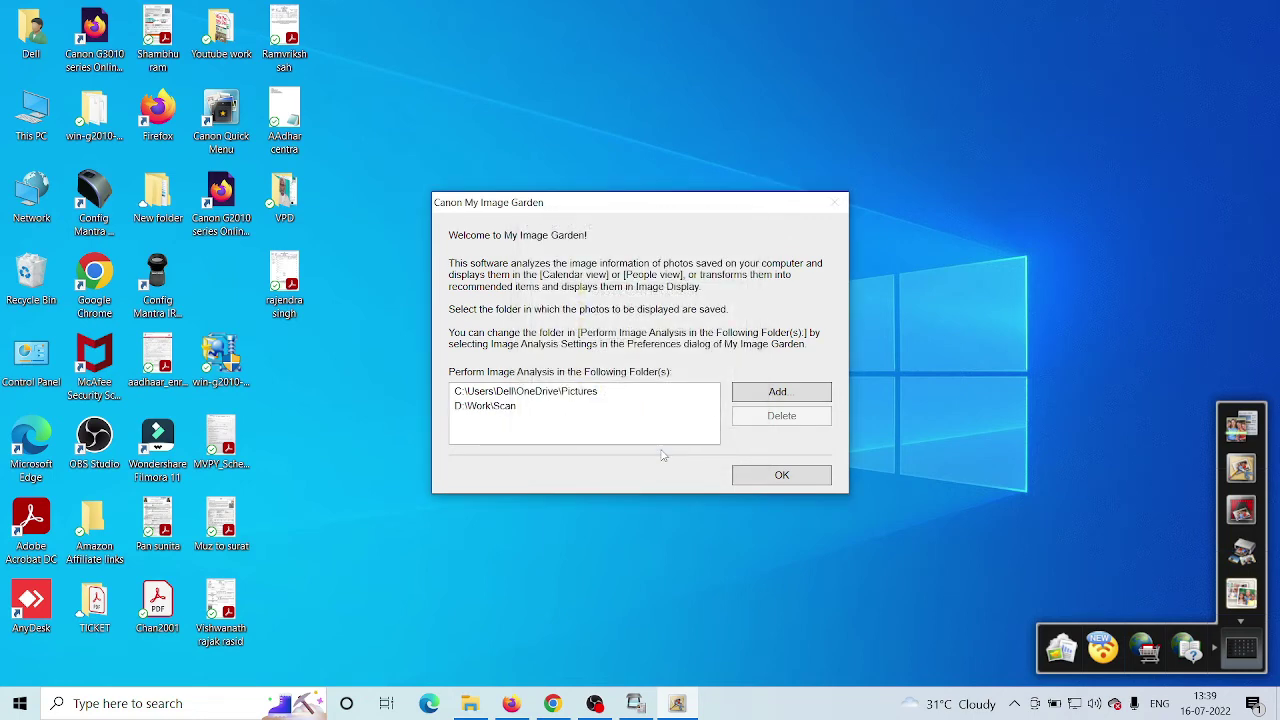
{"action": "left_click", "coordinate": [782, 477]}
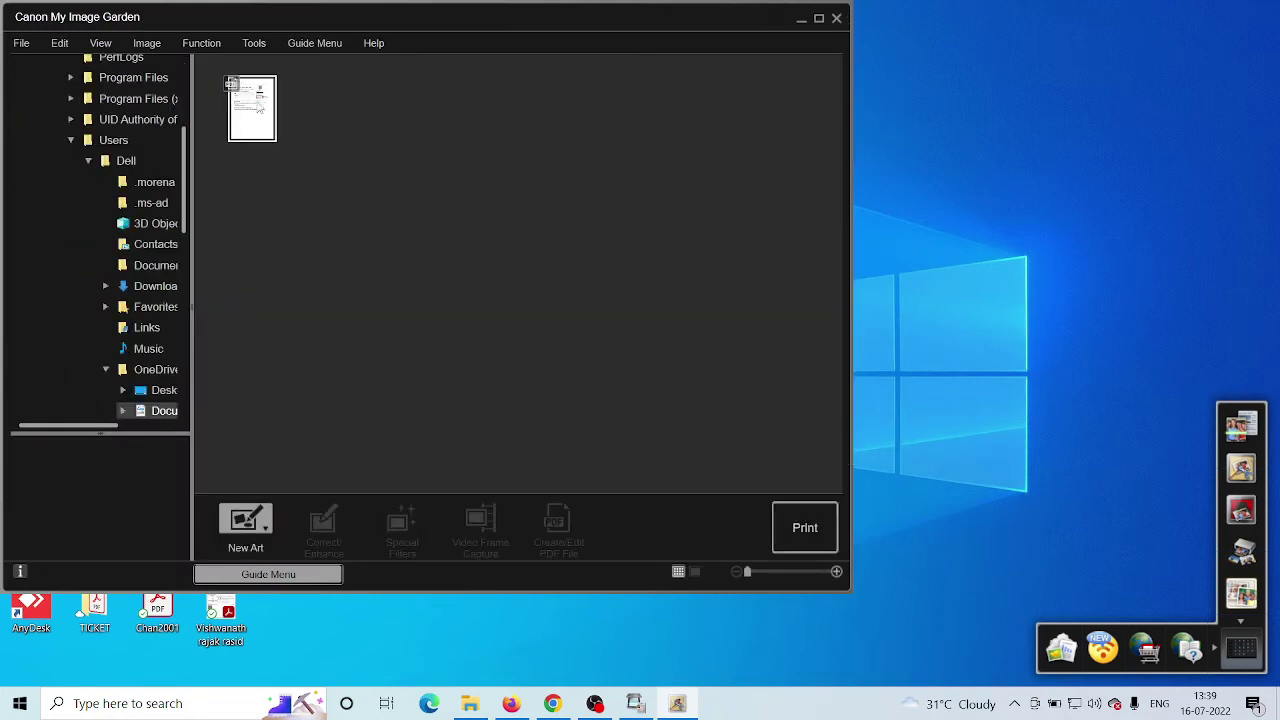
{"action": "left_click", "coordinate": [836, 18]}
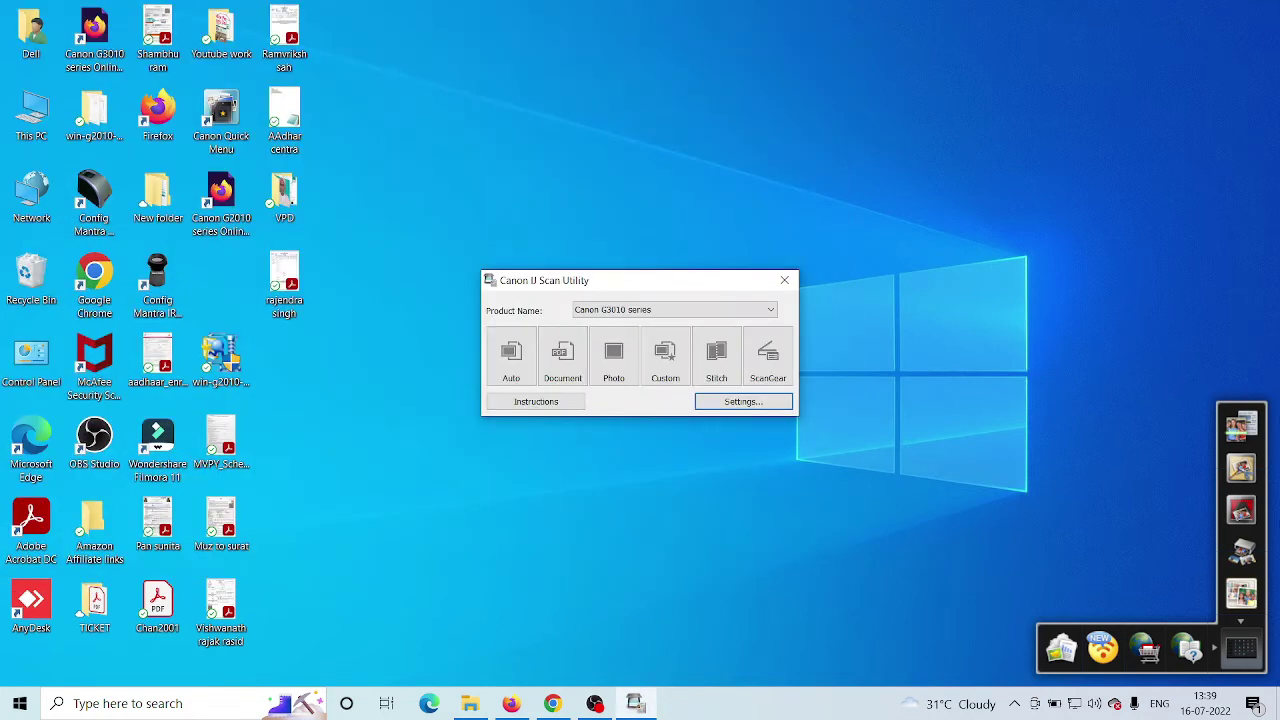
Open the IJ Scan Utility settings and set the Document Scan resolution to 100 dpi.
{"action": "left_click", "coordinate": [769, 403]}
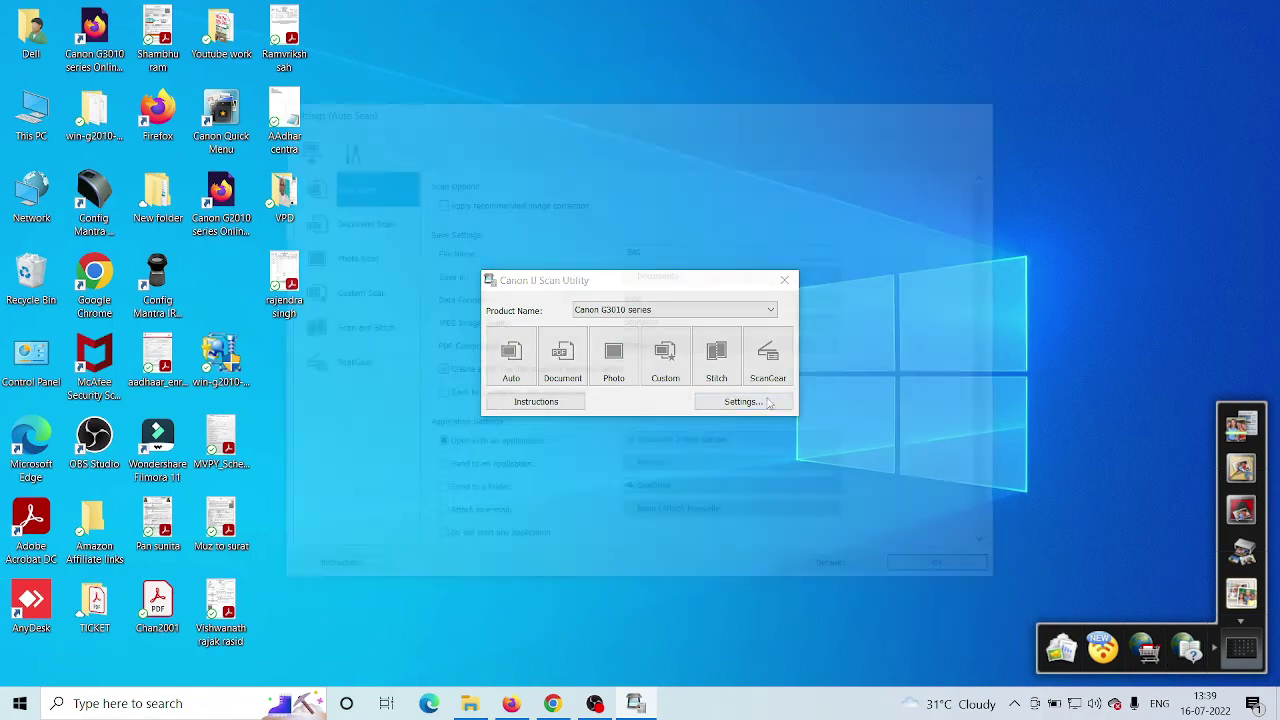
{"action": "left_click", "coordinate": [345, 226]}
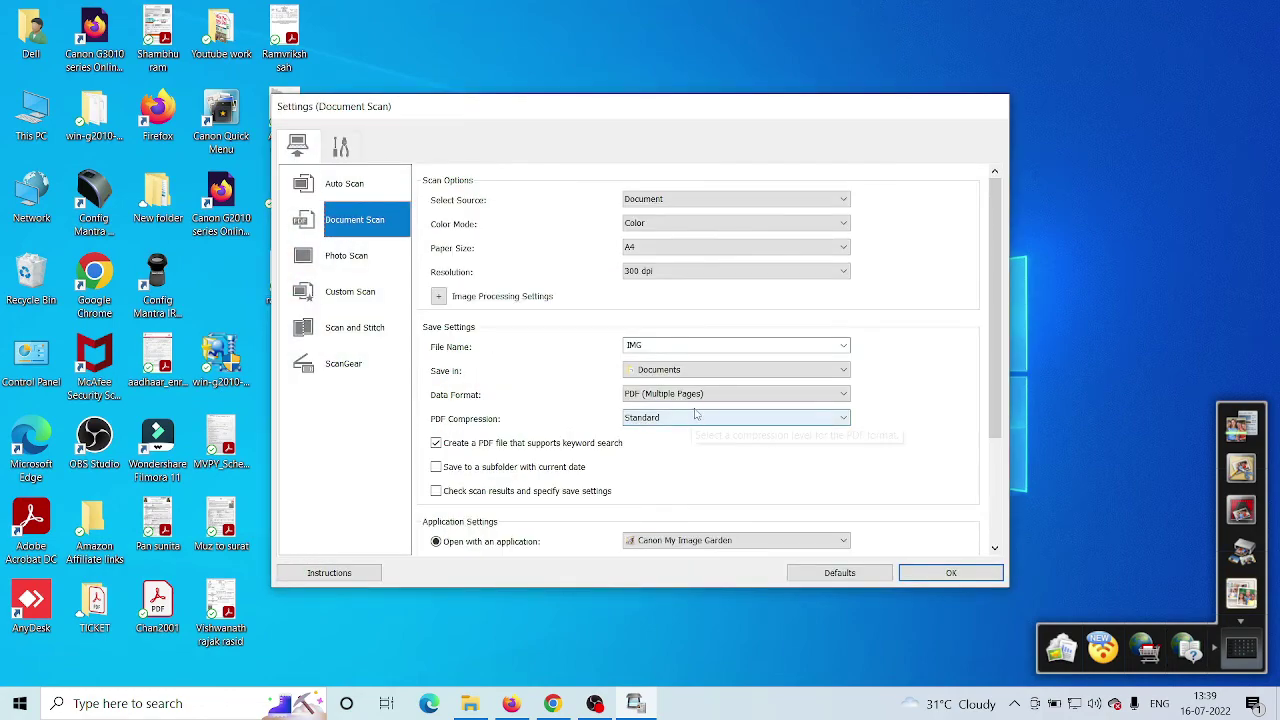
{"action": "left_click", "coordinate": [700, 271]}
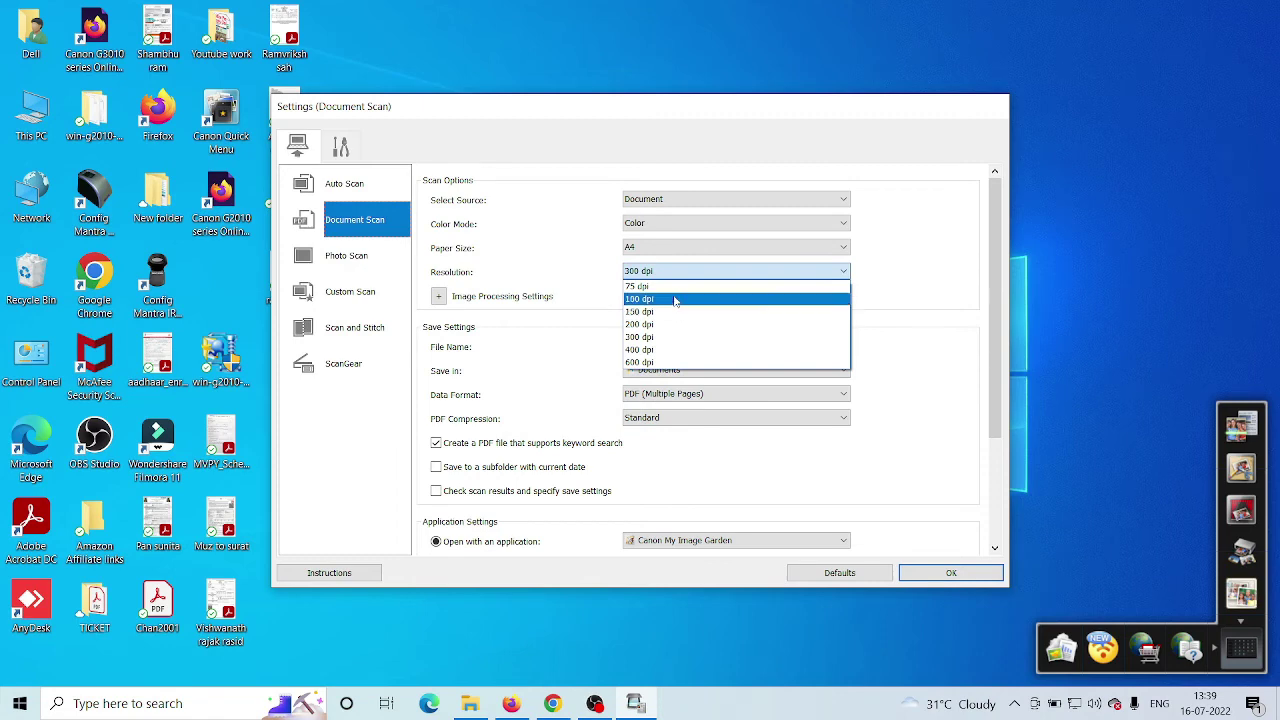
{"action": "left_click", "coordinate": [676, 299]}
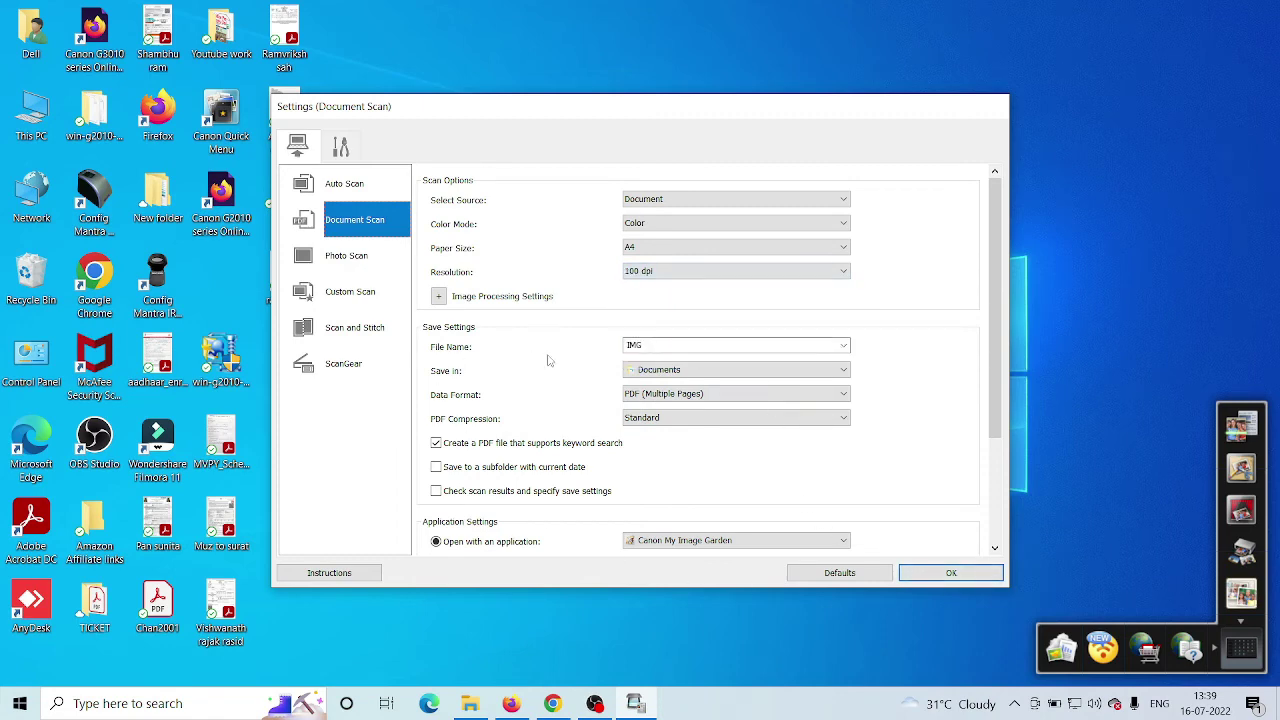
Start adding a new save destination for document scans and browse through the folders on New Volume (D:).
{"action": "left_click", "coordinate": [676, 374]}
{"action": "left_click", "coordinate": [652, 410]}
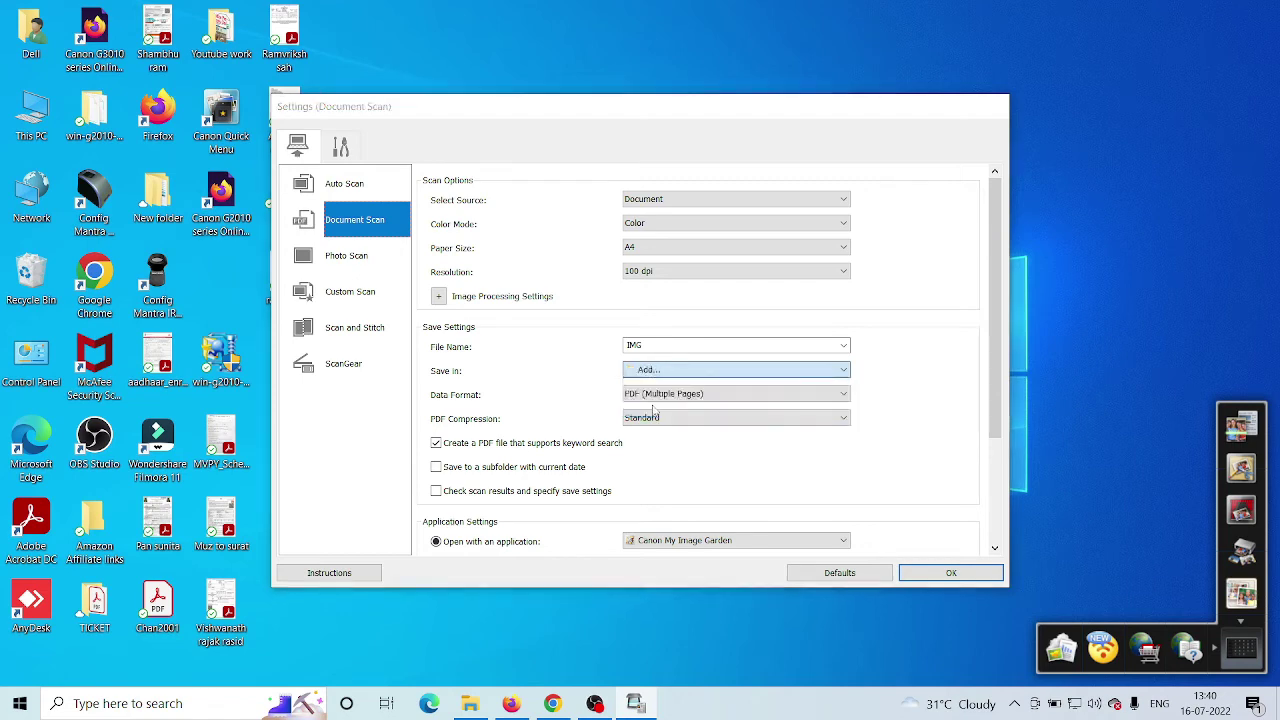
{"action": "left_click", "coordinate": [562, 410]}
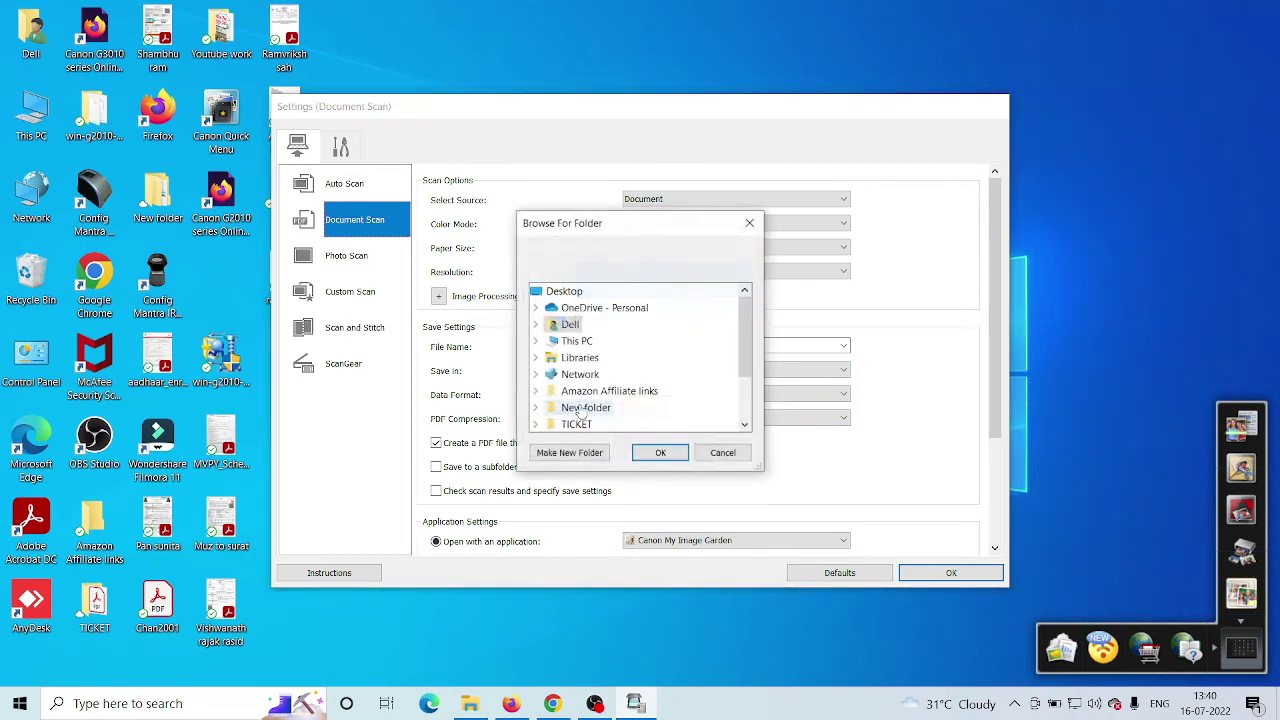
{"action": "left_click", "coordinate": [628, 344]}
{"action": "scroll", "coordinate": [635, 355], "scroll_direction": "down", "scroll_amount": 3}
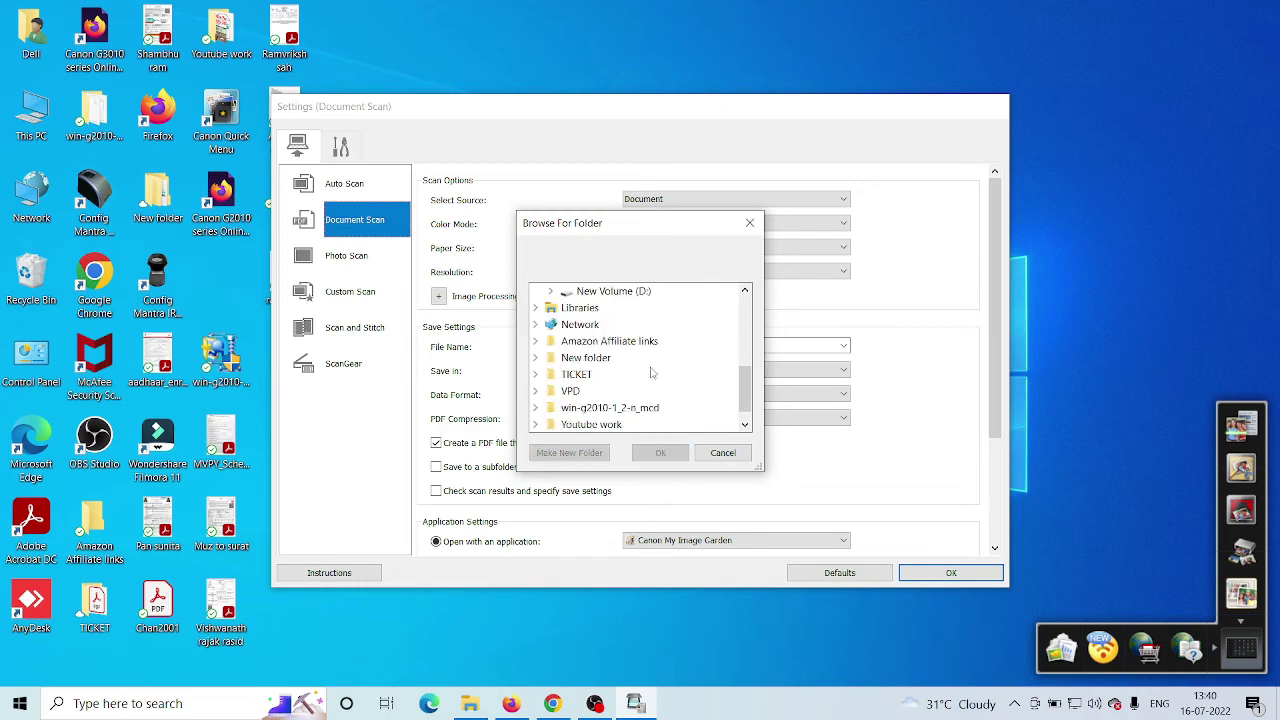
{"action": "left_click", "coordinate": [628, 291]}
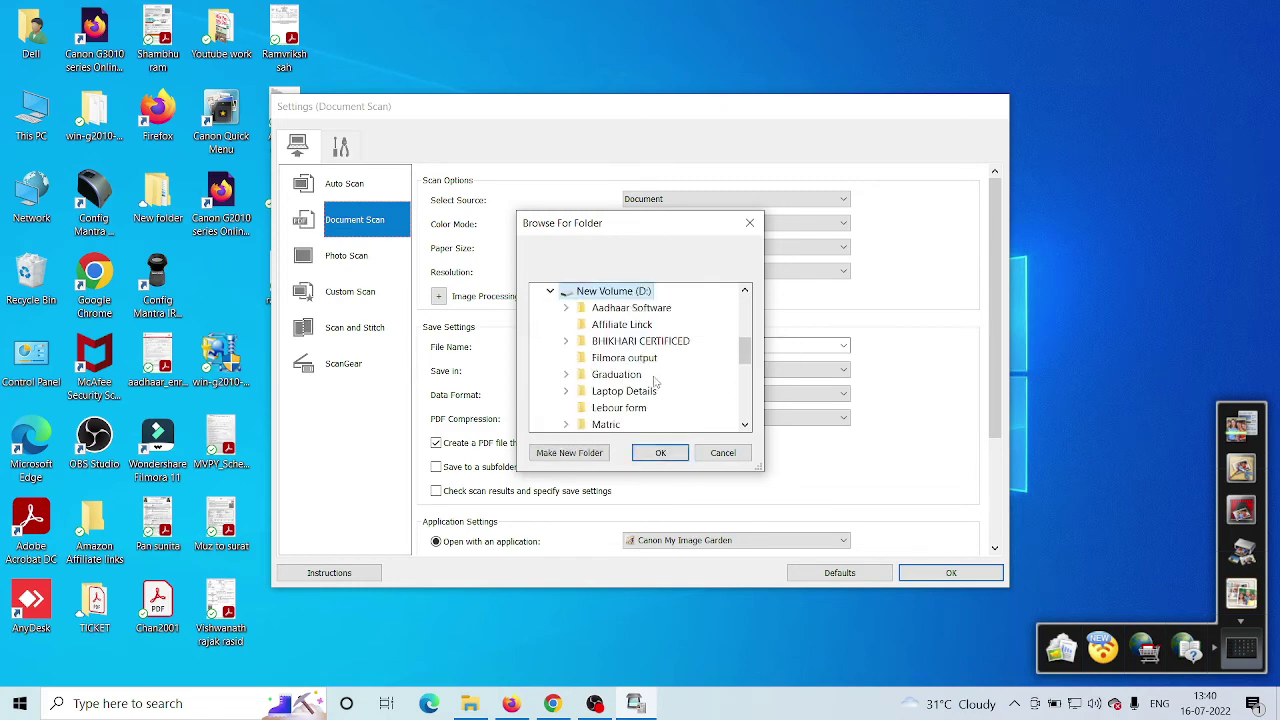
{"action": "scroll", "coordinate": [656, 383], "scroll_direction": "down", "scroll_amount": 1}
{"action": "scroll", "coordinate": [655, 410], "scroll_direction": "down", "scroll_amount": 1}
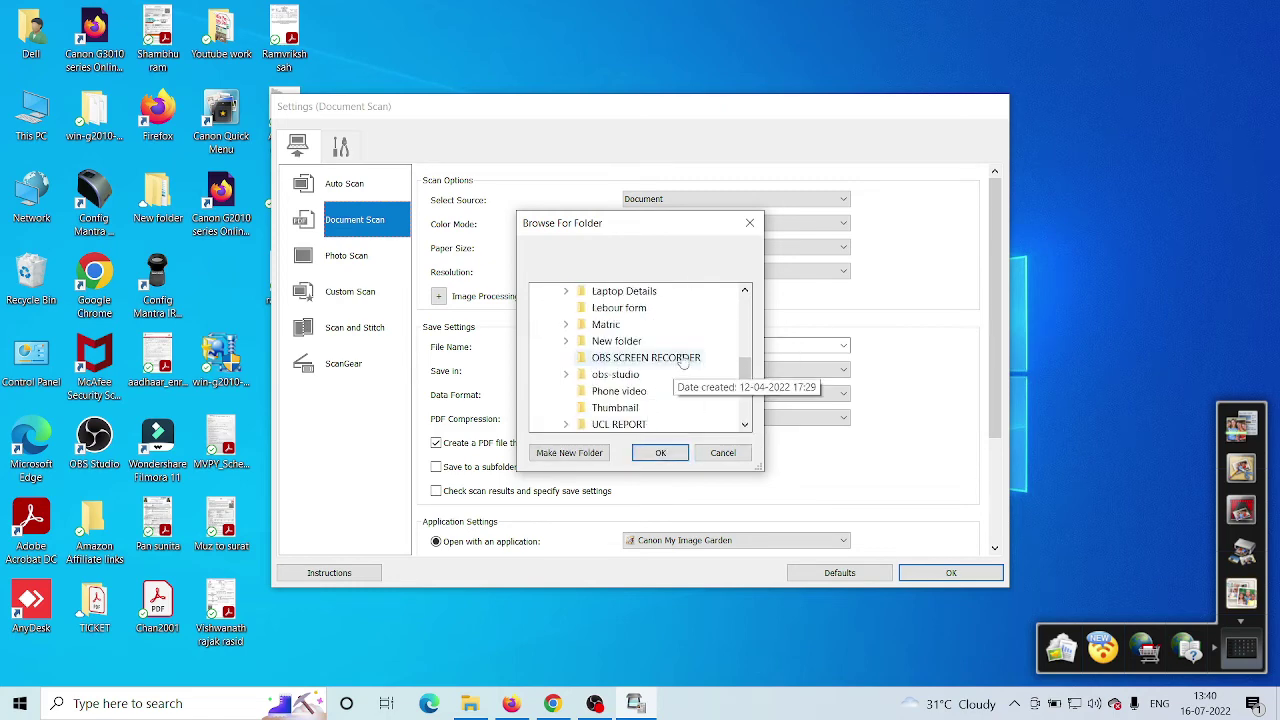
{"action": "scroll", "coordinate": [675, 375], "scroll_direction": "down", "scroll_amount": 2}
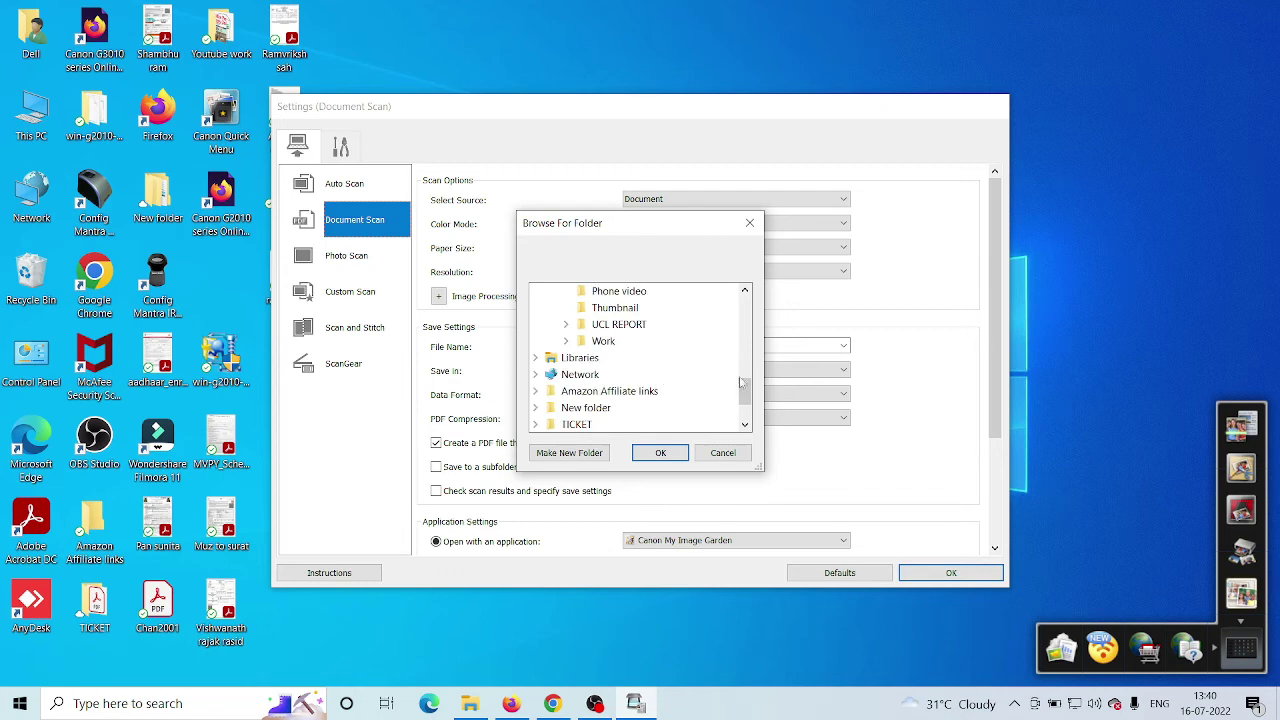
{"action": "left_click_drag", "start_coordinate": [742, 390], "coordinate": [757, 364]}
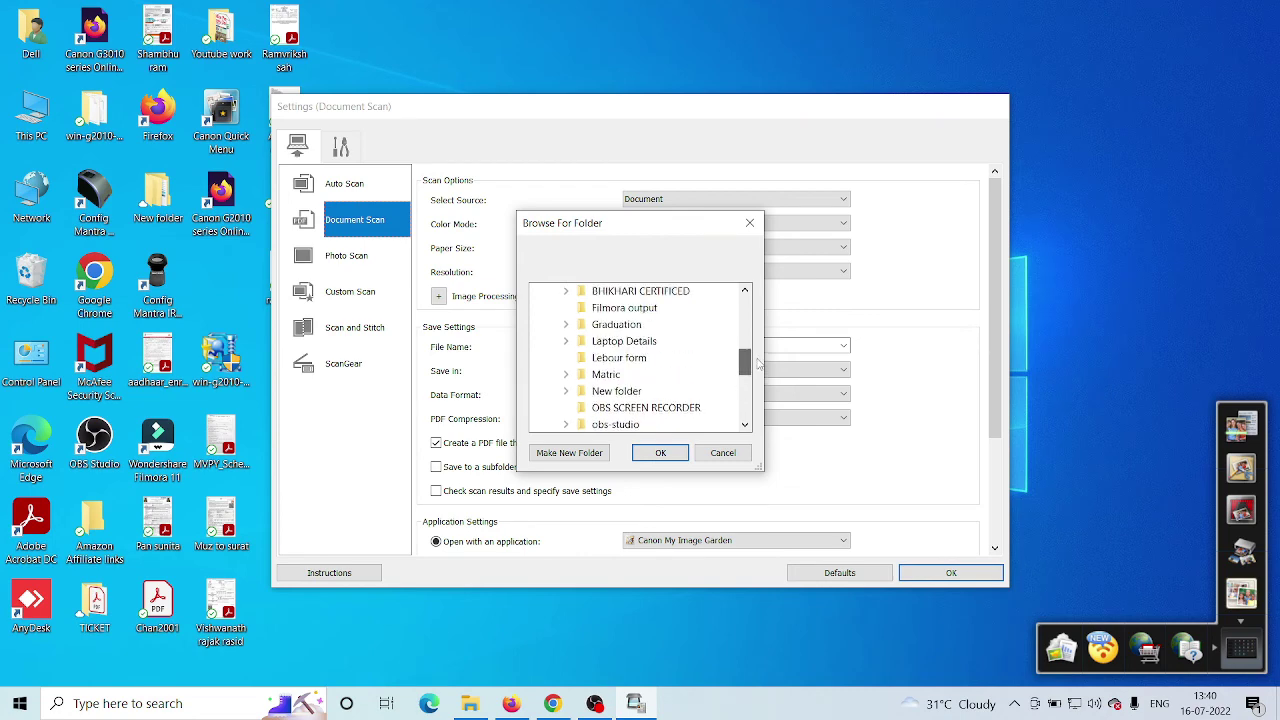
Choose the Lebour form folder as the document scan save destination and apply the scan settings.
{"action": "double_click", "coordinate": [620, 391]}
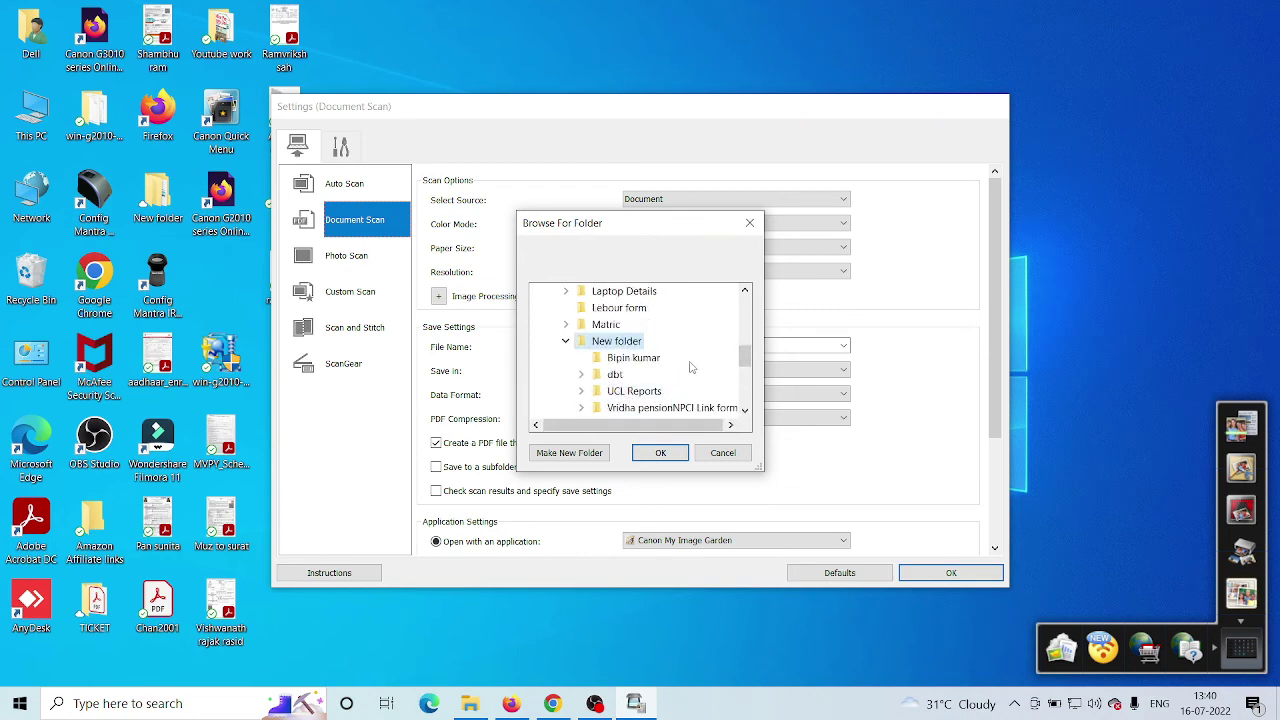
{"action": "scroll", "coordinate": [698, 352], "scroll_direction": "down", "scroll_amount": 1}
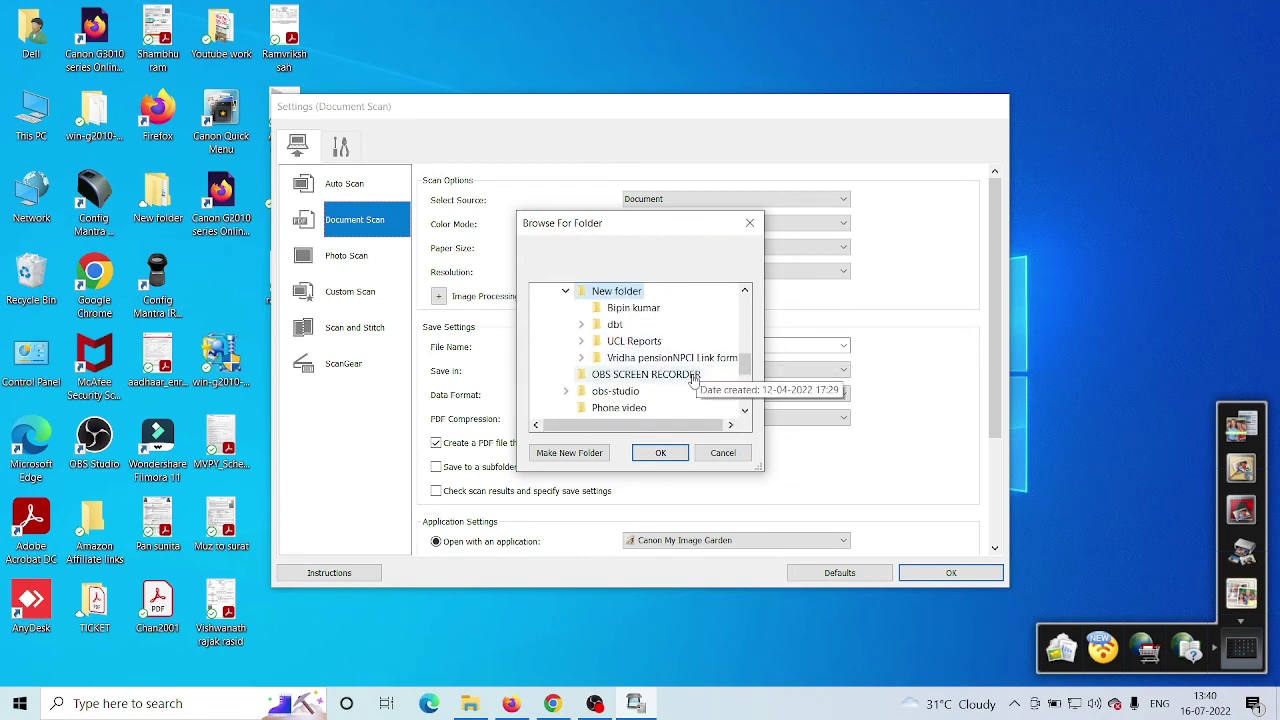
{"action": "scroll", "coordinate": [694, 372], "scroll_direction": "up", "scroll_amount": 2}
{"action": "scroll", "coordinate": [697, 362], "scroll_direction": "down", "scroll_amount": 3}
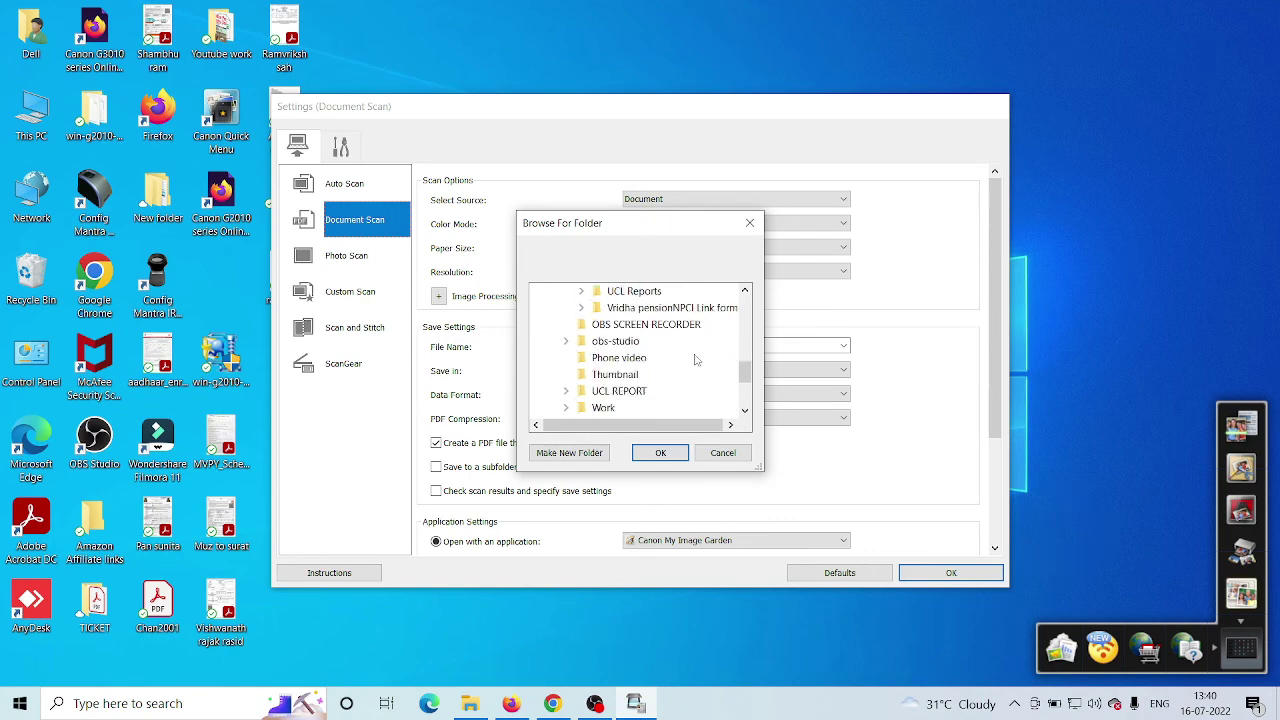
{"action": "scroll", "coordinate": [697, 360], "scroll_direction": "up", "scroll_amount": 1}
{"action": "left_click", "coordinate": [645, 452]}
{"action": "left_click", "coordinate": [645, 441]}
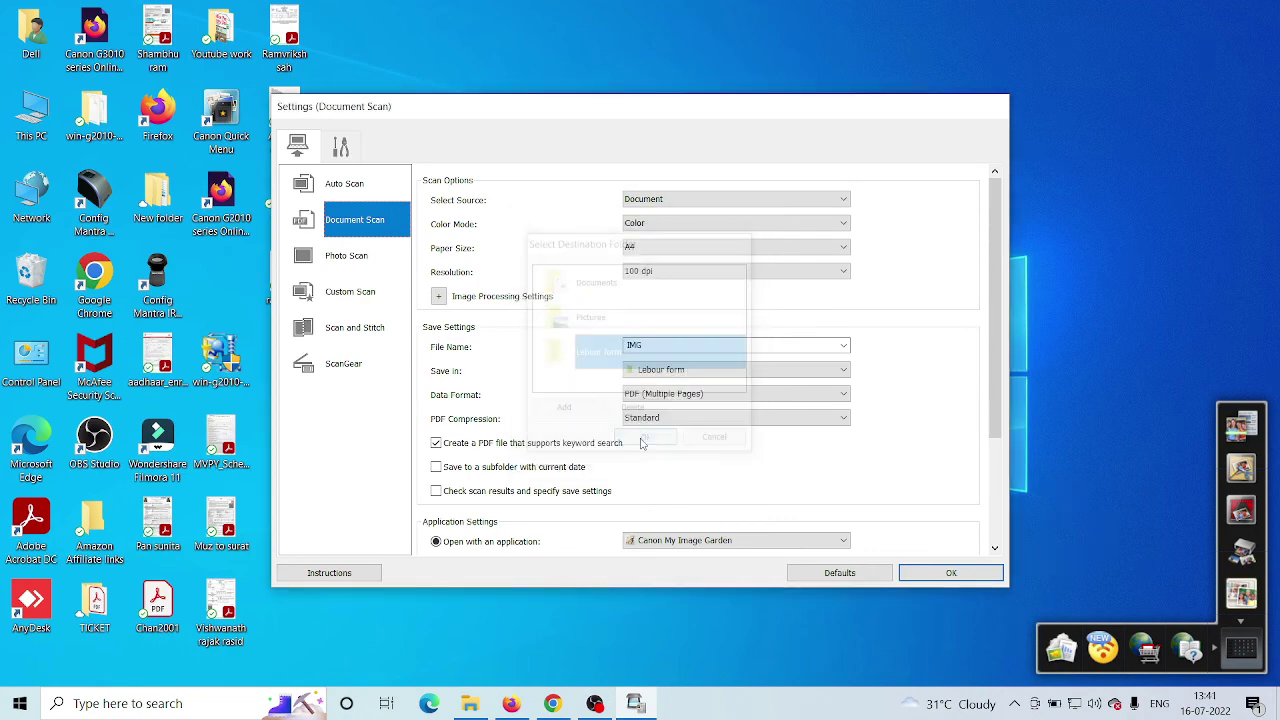
{"action": "left_click", "coordinate": [962, 573]}
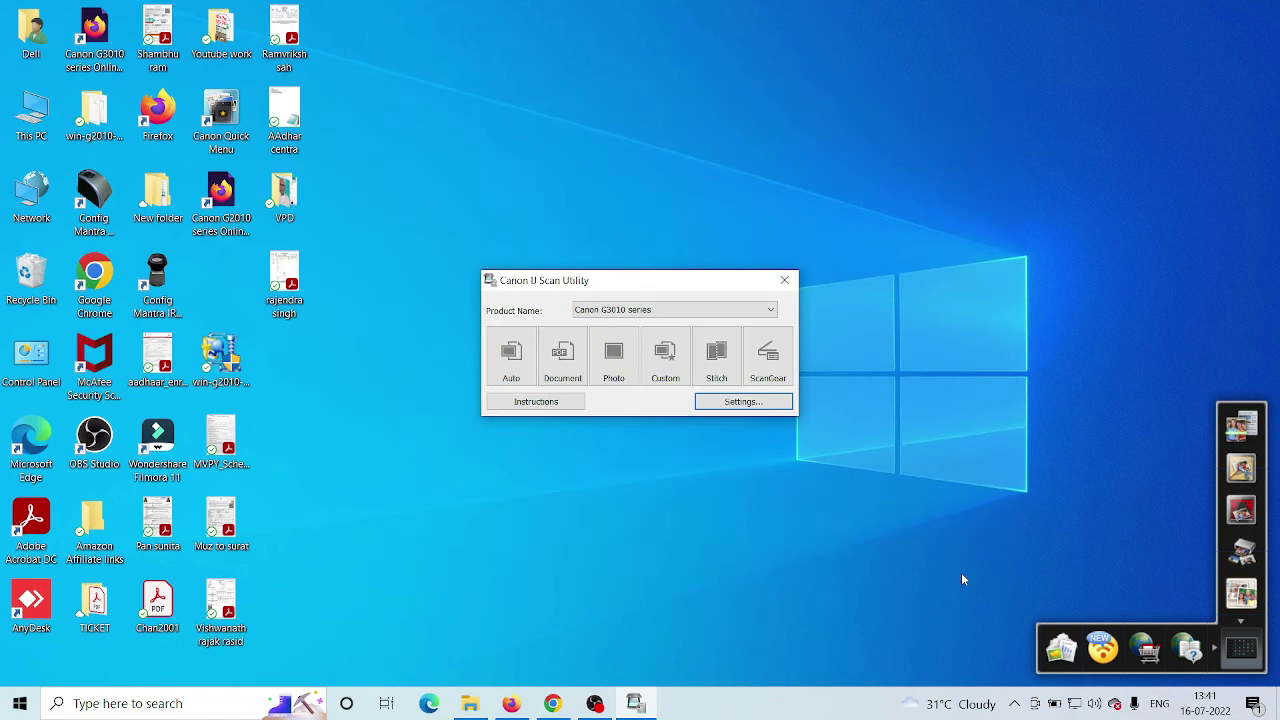